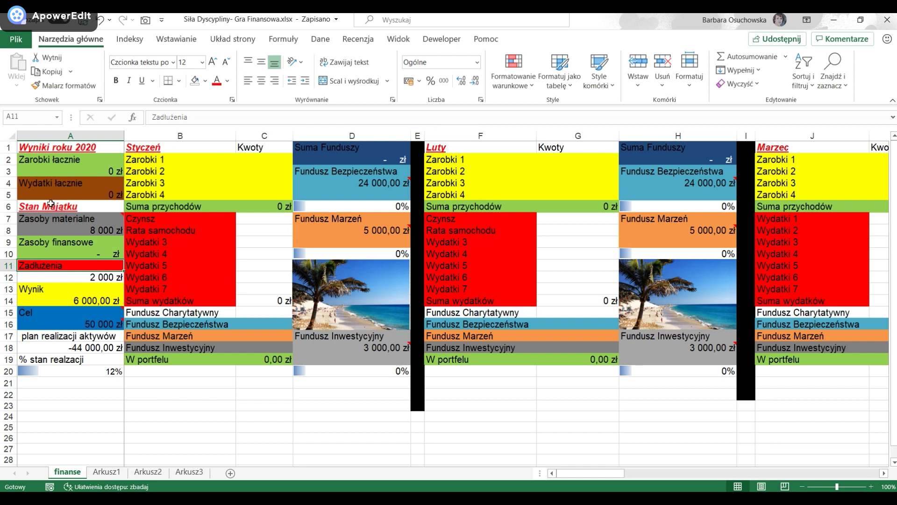
Review the note on the Zasoby materialne cell A7 and open it for editing.
mouse_move(27, 216)
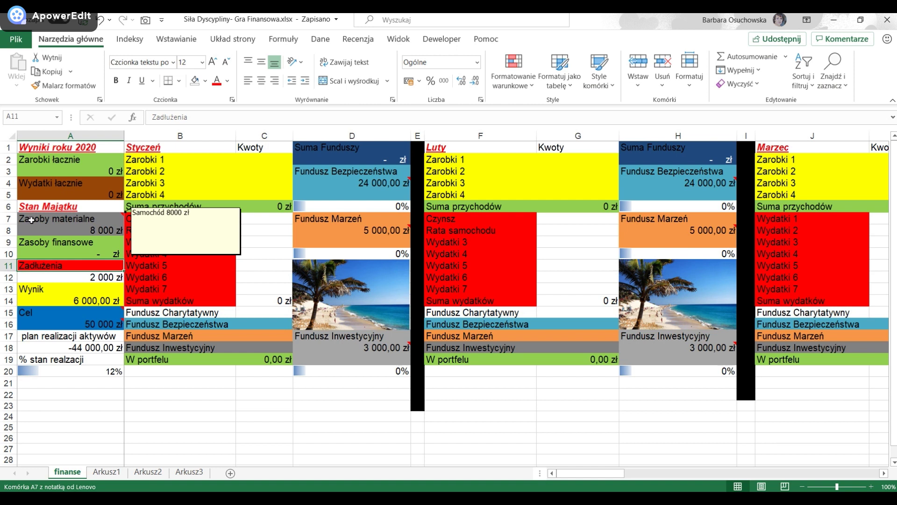
right_click(63, 218)
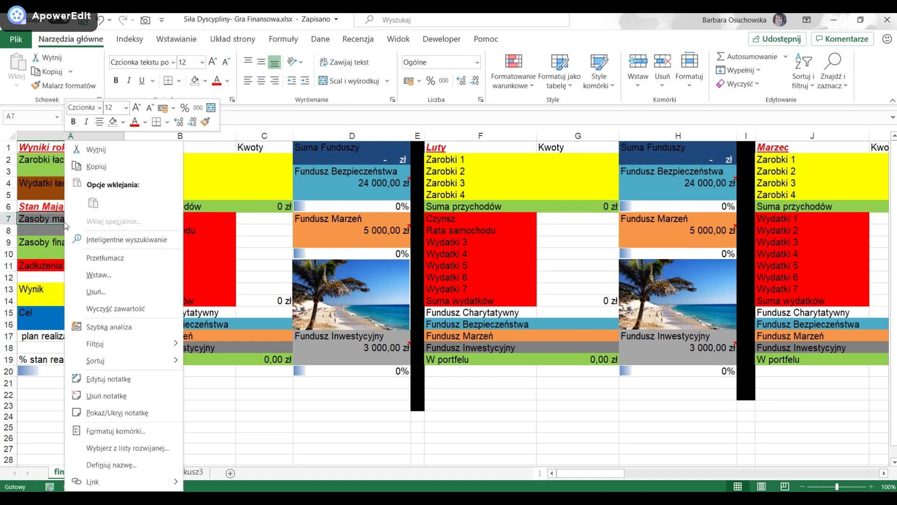
left_click(43, 230)
mouse_move(103, 218)
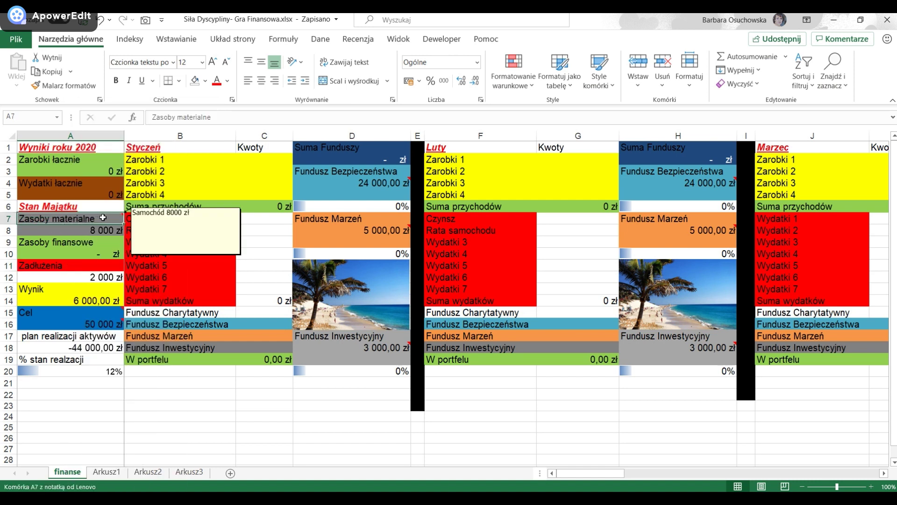
right_click(103, 217)
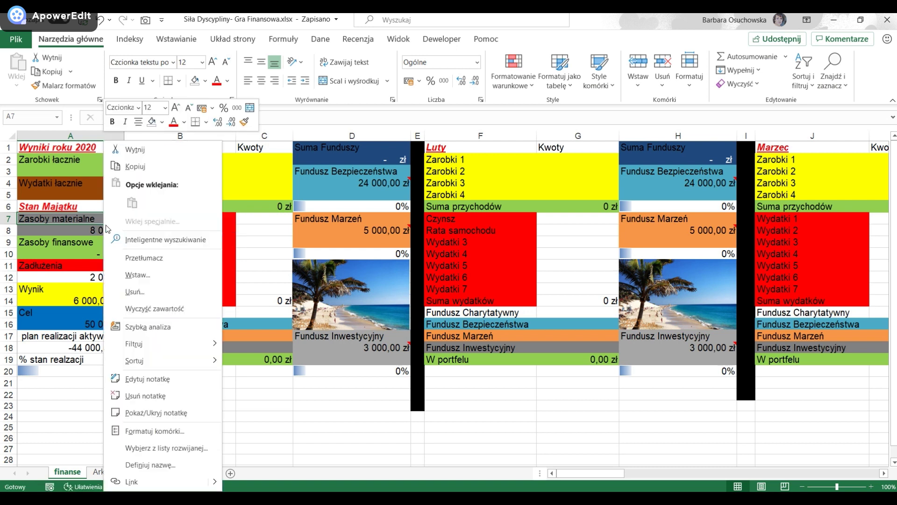
left_click(170, 386)
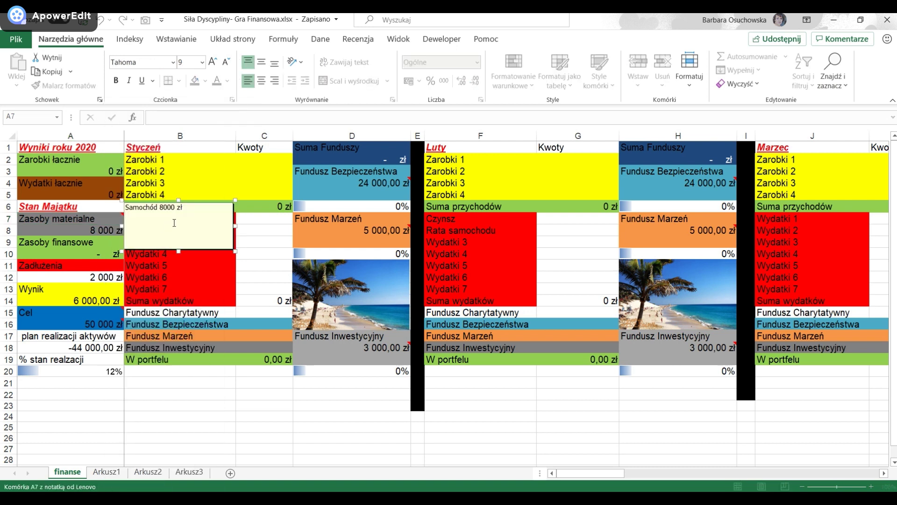
key("Return")
Inspect the contents of the Zasoby finansowe, Zadłużenia and Wynik amounts in A10, A12 and A14.
left_click(68, 252)
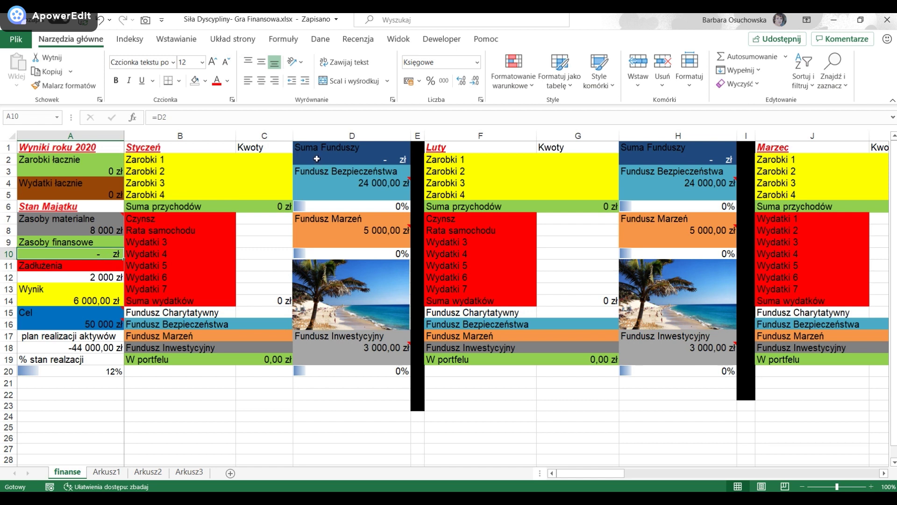
left_click(58, 276)
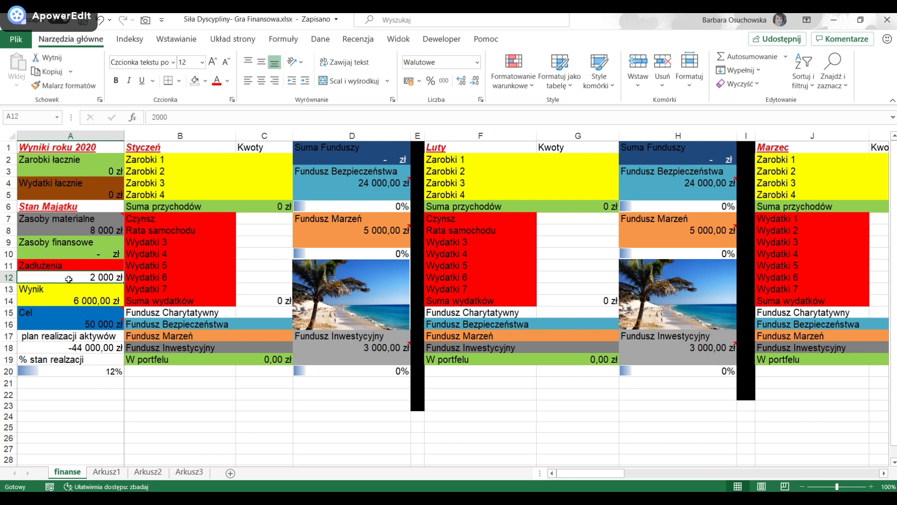
left_click(45, 297)
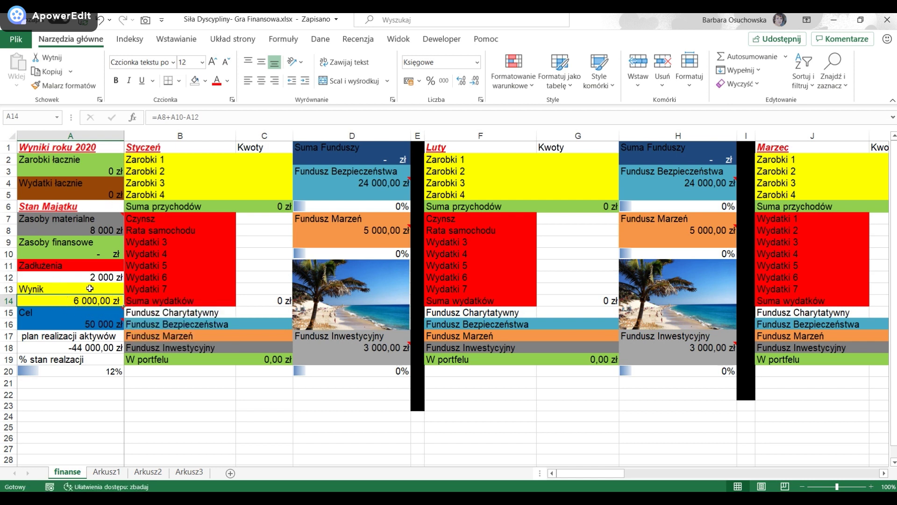
Open the note on the Cel amount in A16 to review the listed goals, and leave it as is.
mouse_move(71, 310)
left_click(51, 314)
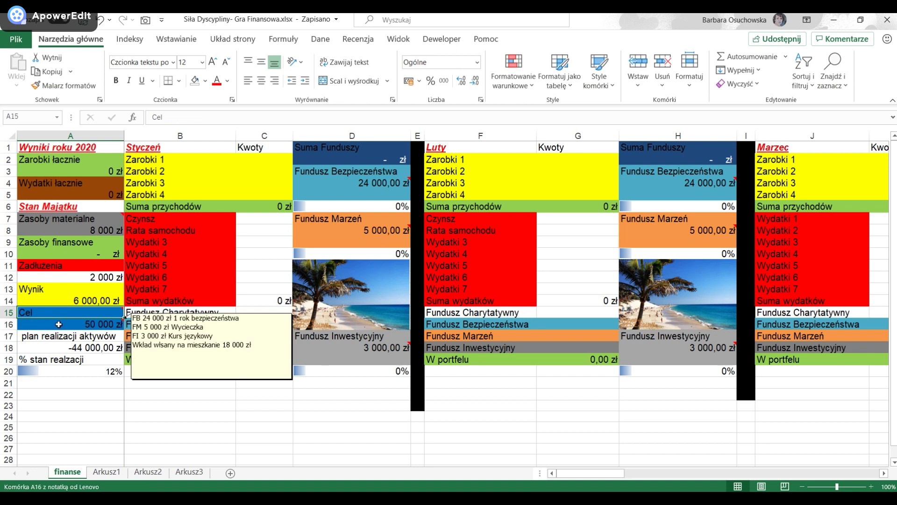
right_click(58, 324)
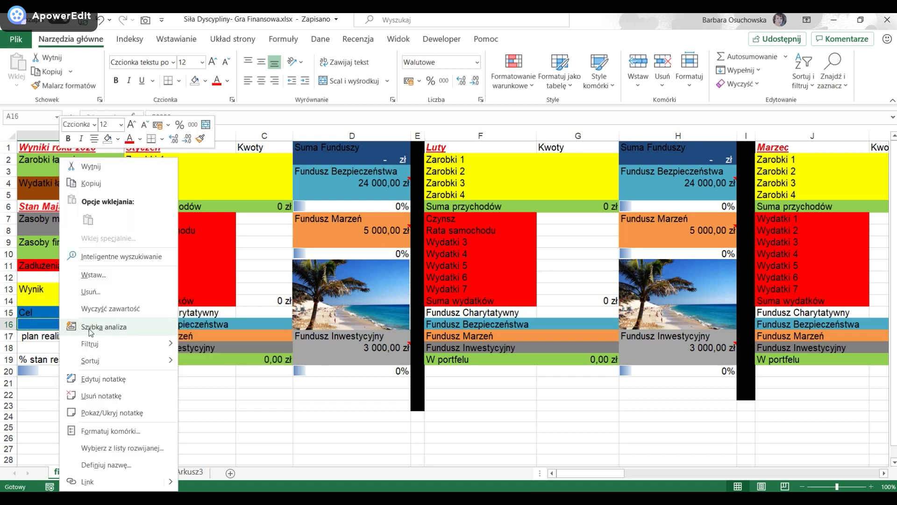
left_click(105, 378)
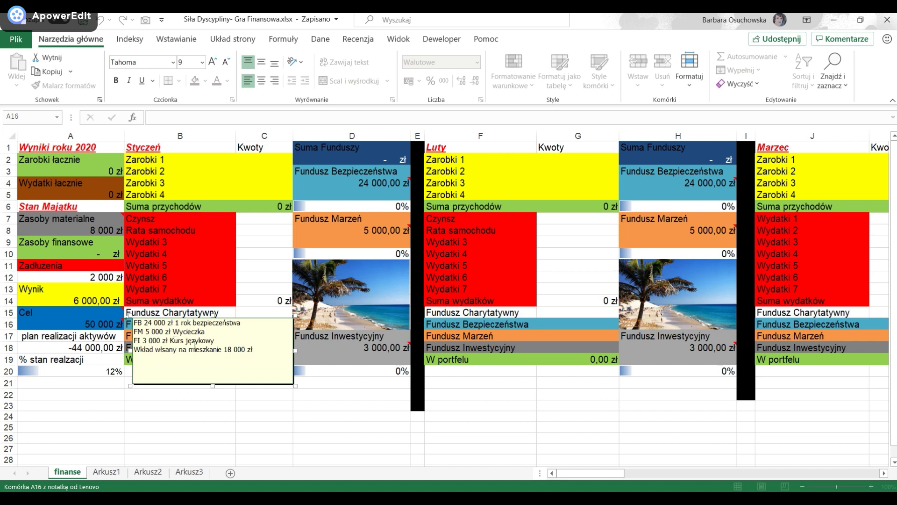
left_click(215, 355)
left_click(97, 406)
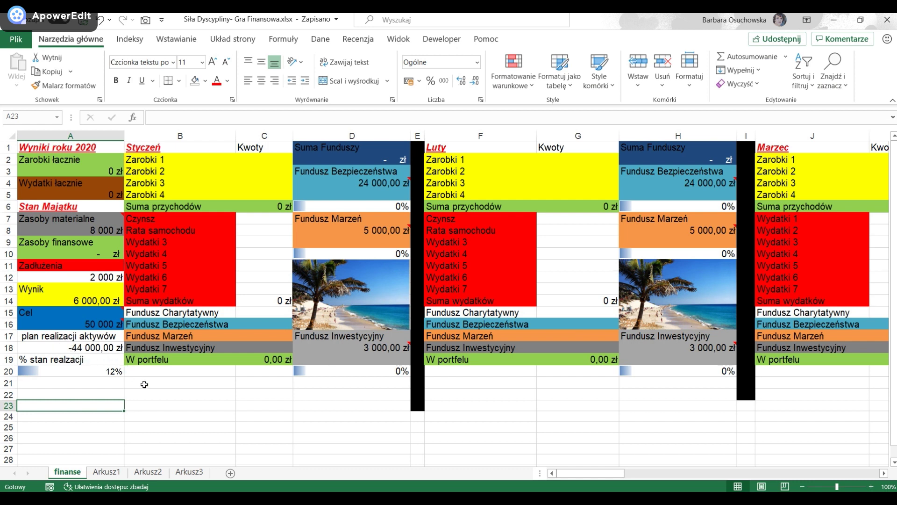
left_click(197, 405)
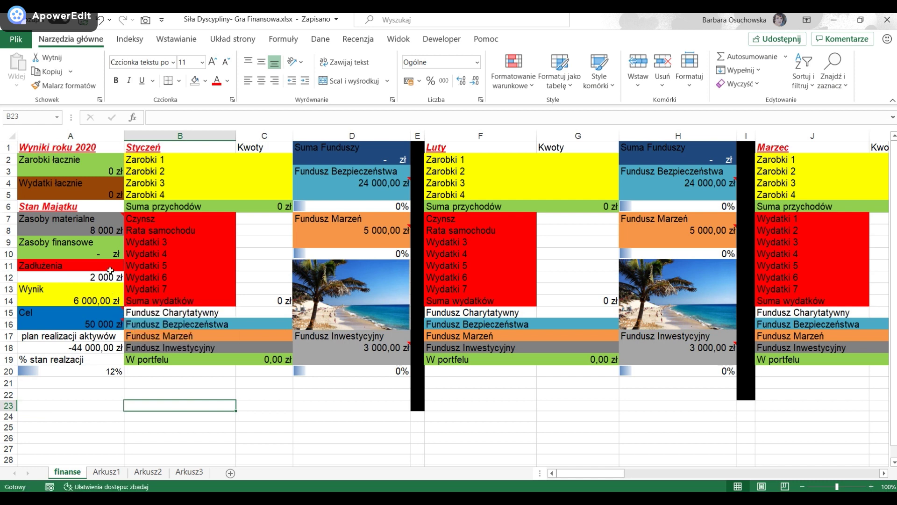
Review January's target amounts and notes for Fundusz Bezpieczeństwa, Fundusz Marzeń and Fundusz Inwestycyjny in column D.
mouse_move(353, 179)
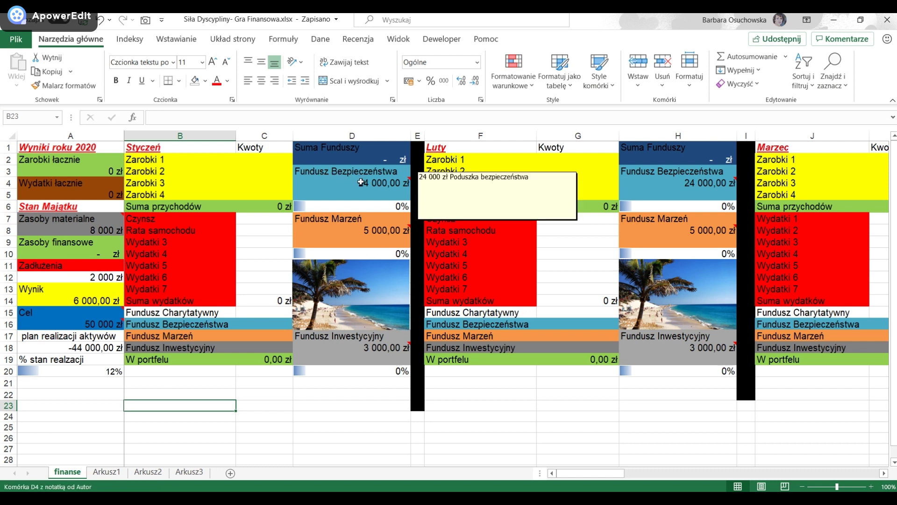
left_click(361, 183)
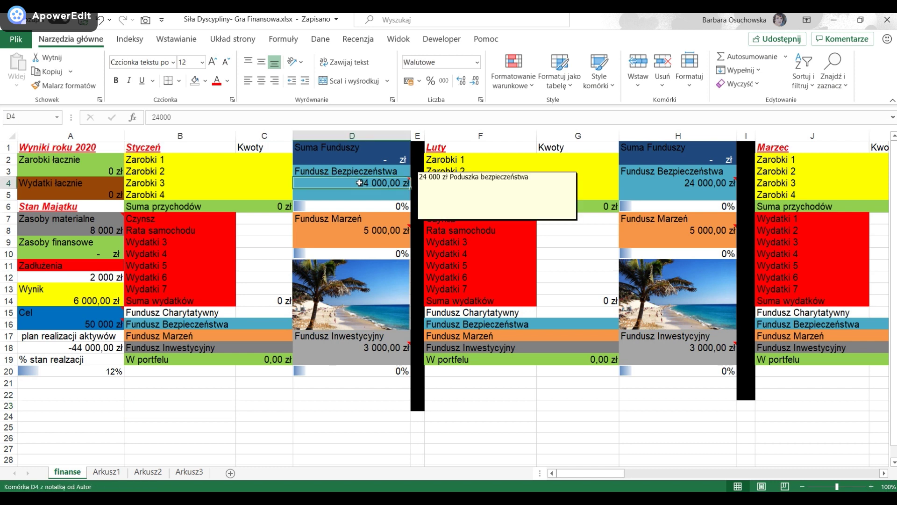
left_click(360, 231)
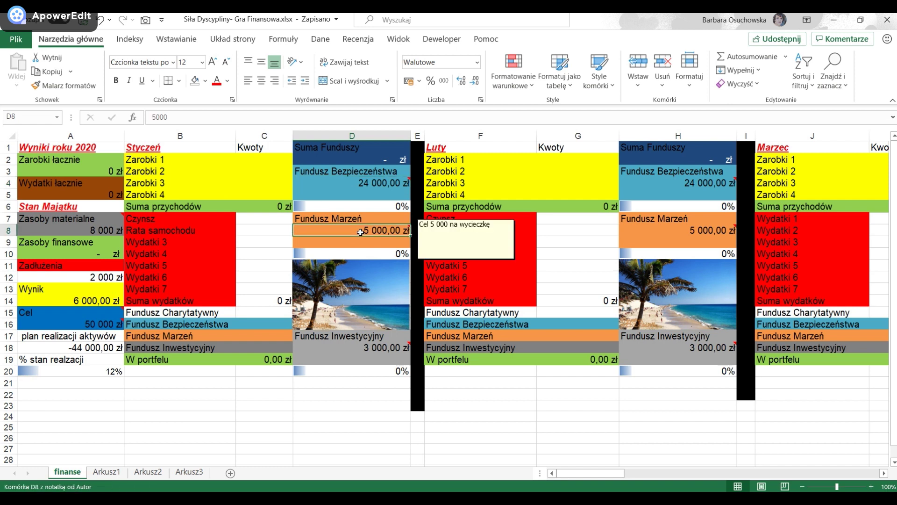
left_click(359, 350)
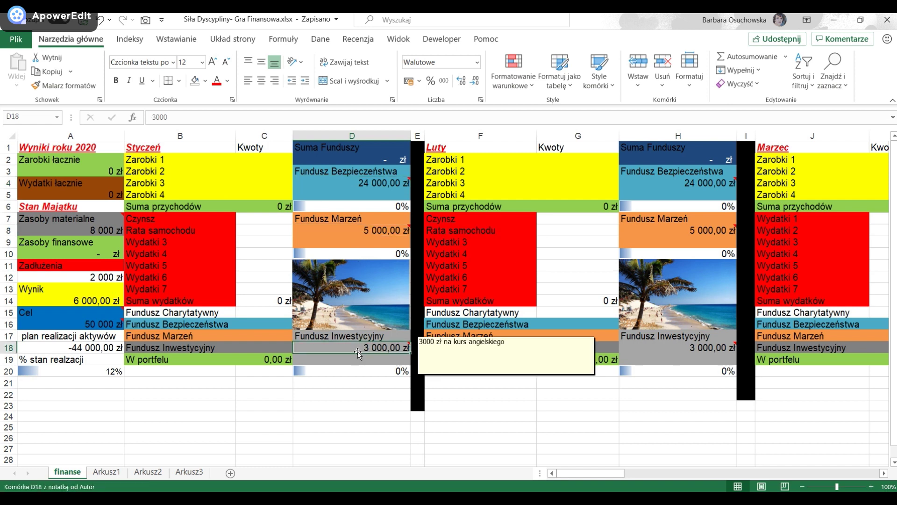
left_click(341, 192)
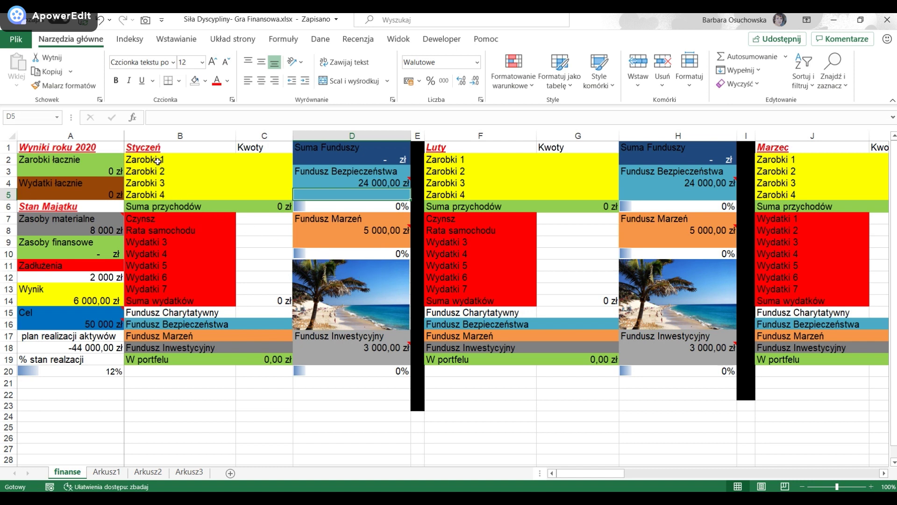
Enter 2000 zł as January's Zarobki 1 amount in C2.
left_click(250, 159)
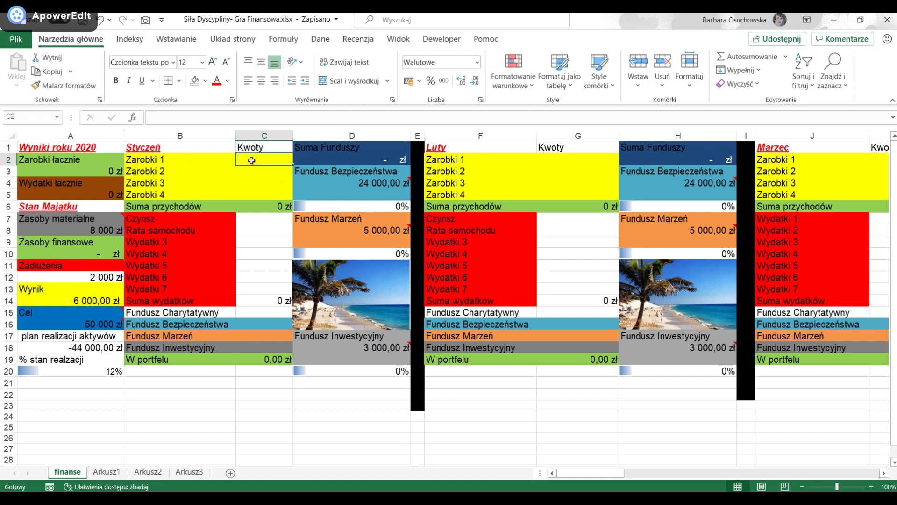
type("2 000")
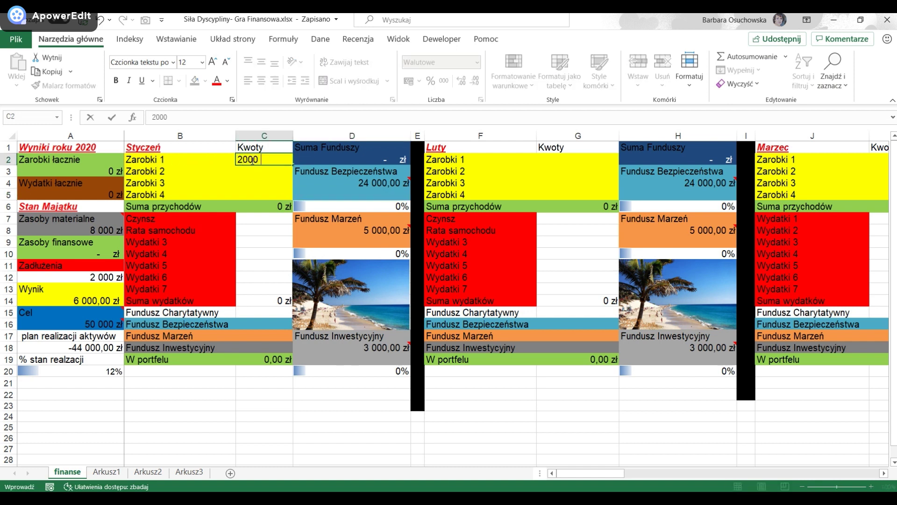
type(" zł")
key("Return")
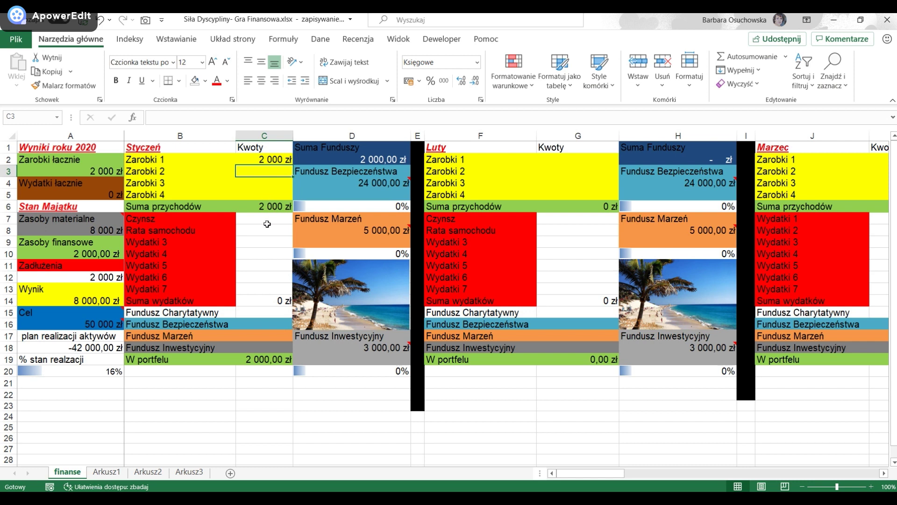
Enter -200 zł as January's Fundusz Bezpieczeństwa contribution in C16.
left_click(260, 320)
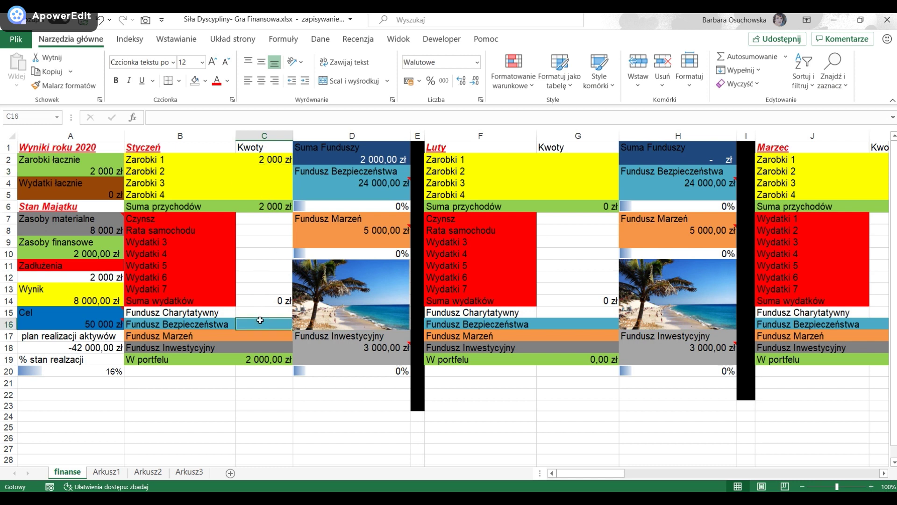
type("2")
key("BackSpace")
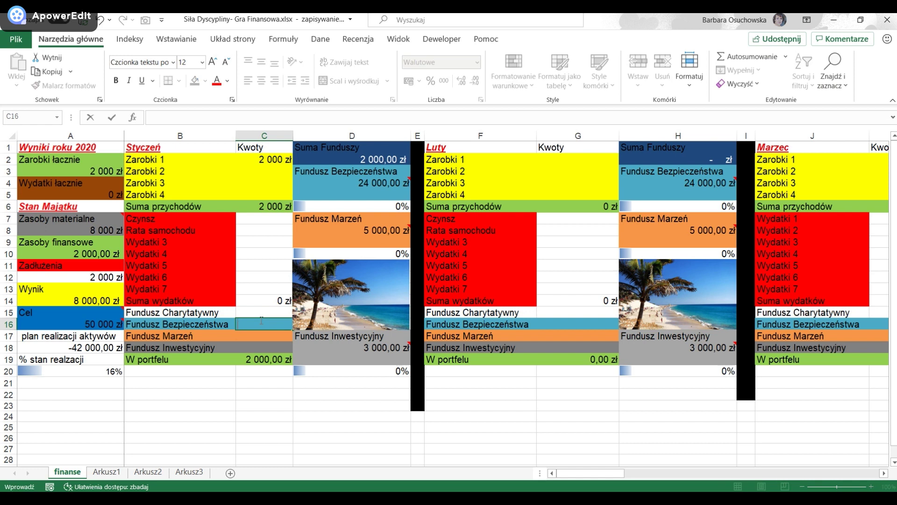
type("-200")
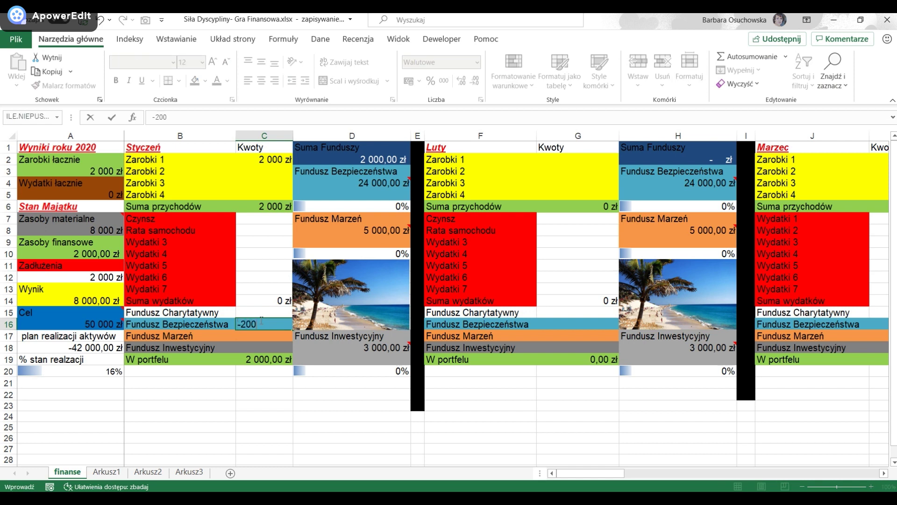
type(" zł")
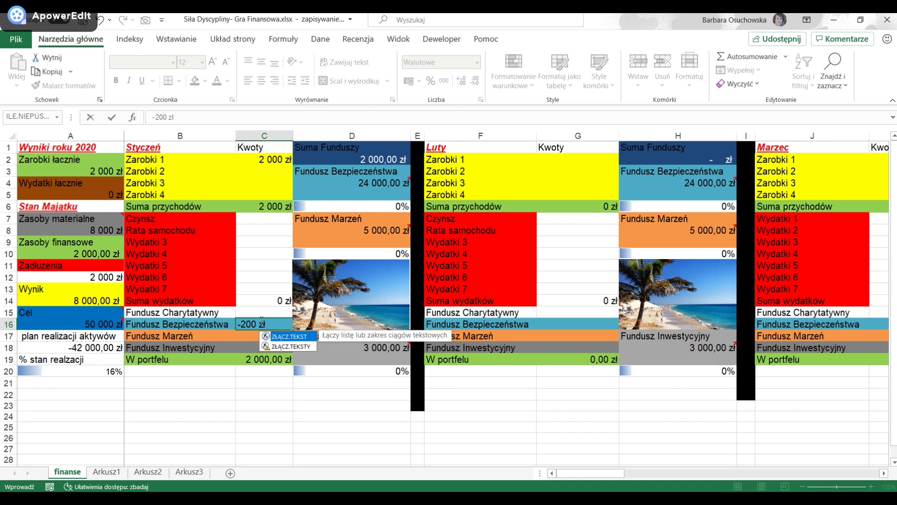
key("Return")
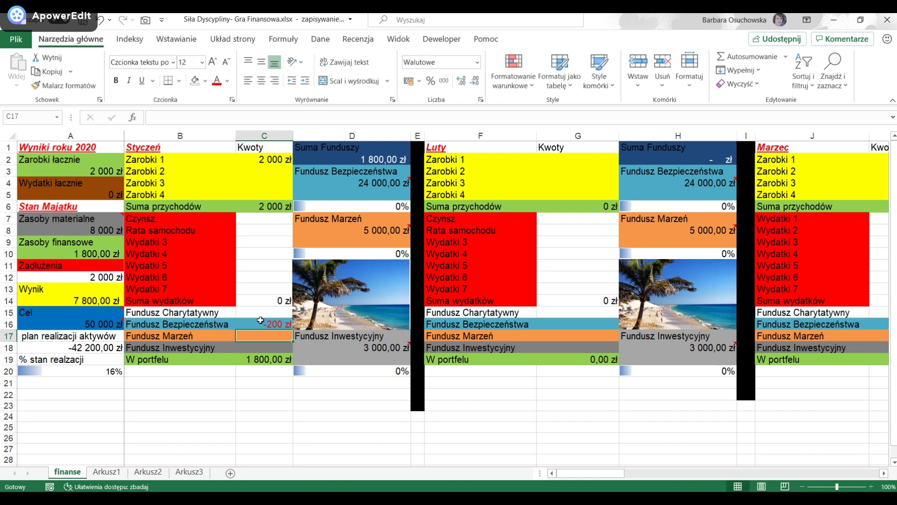
Record 200 zł as saved in January's Fundusz Bezpieczeństwa block, in D5 under its target amount.
left_click(355, 192)
type("200")
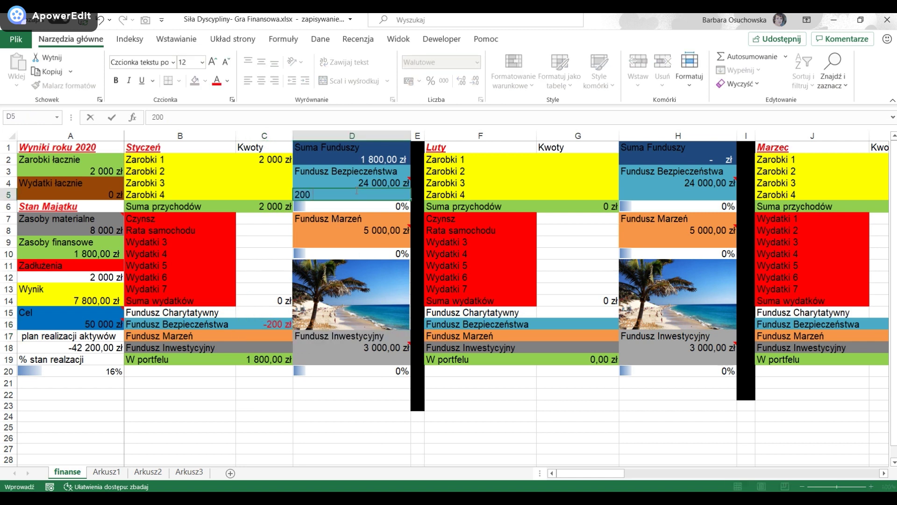
type(" zł")
key("Return")
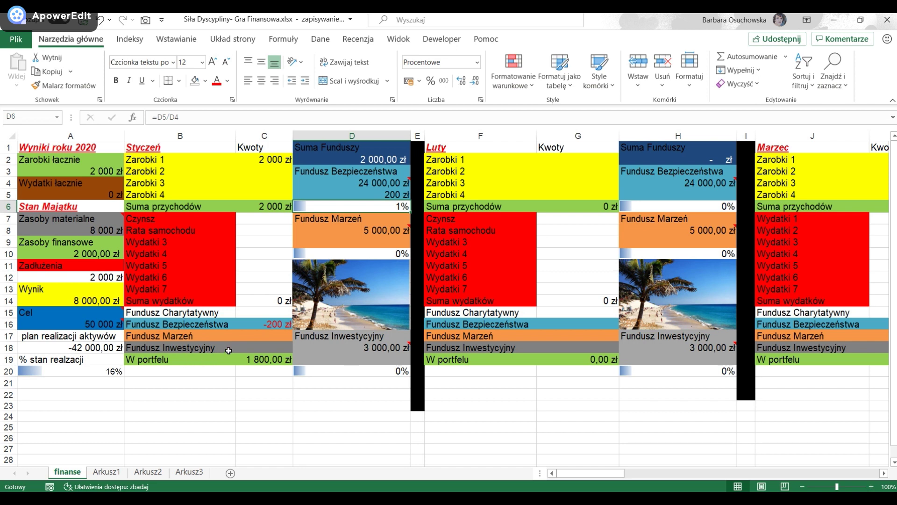
Enter -200 zł each for January's Fundusz Marzeń and Fundusz Inwestycyjny contributions in C17 and C18.
left_click(250, 338)
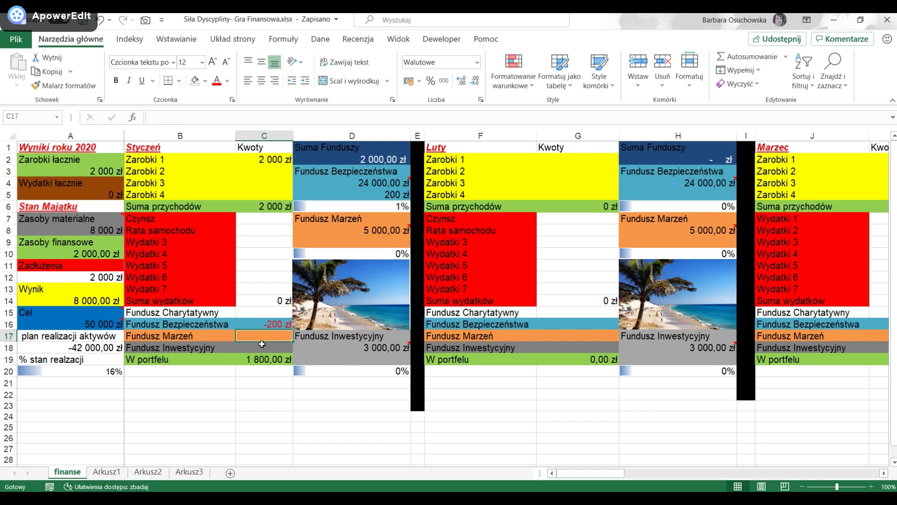
type("-200 zł")
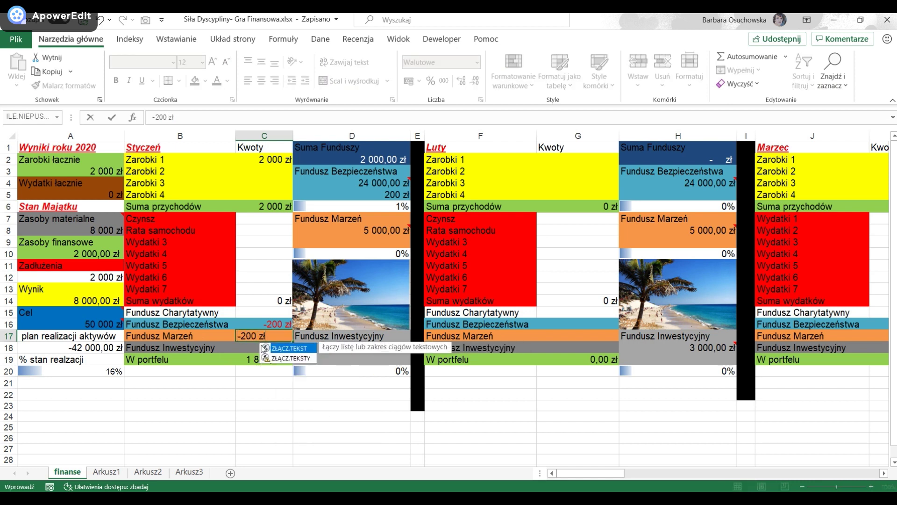
key("Return")
type("-200 zł")
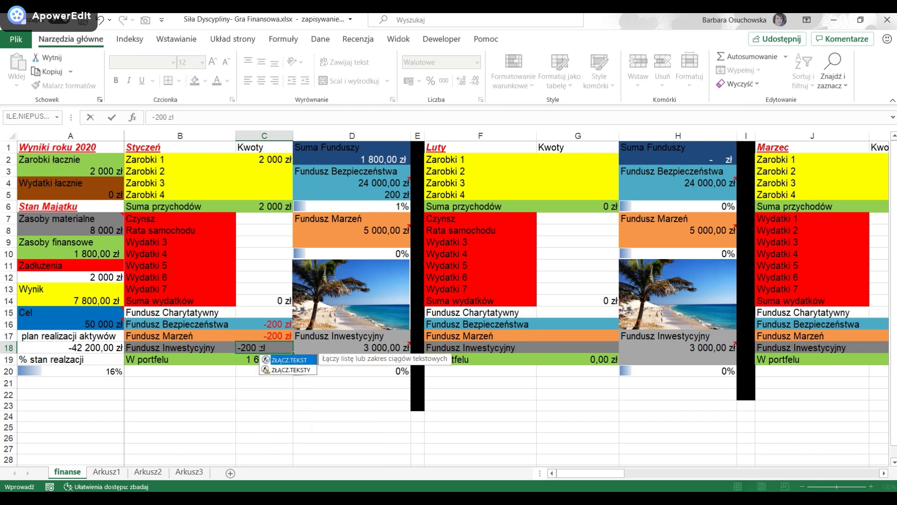
key("Return")
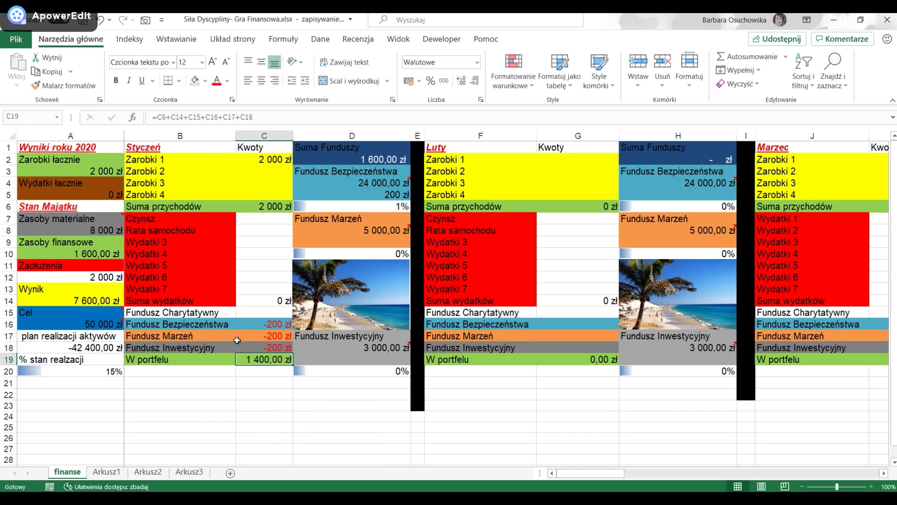
Enter -200 zł in January's Fundusz Marzeń block, in D9 under its target amount.
left_click(369, 241)
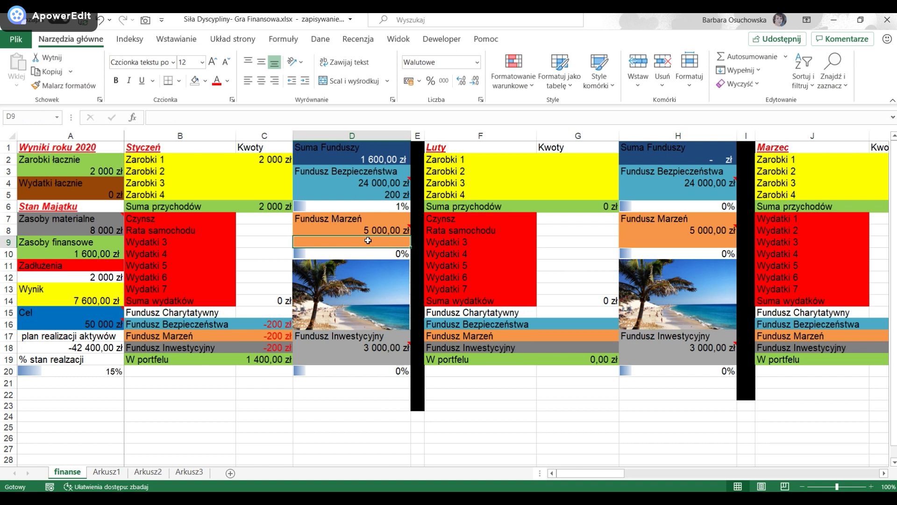
type("-200")
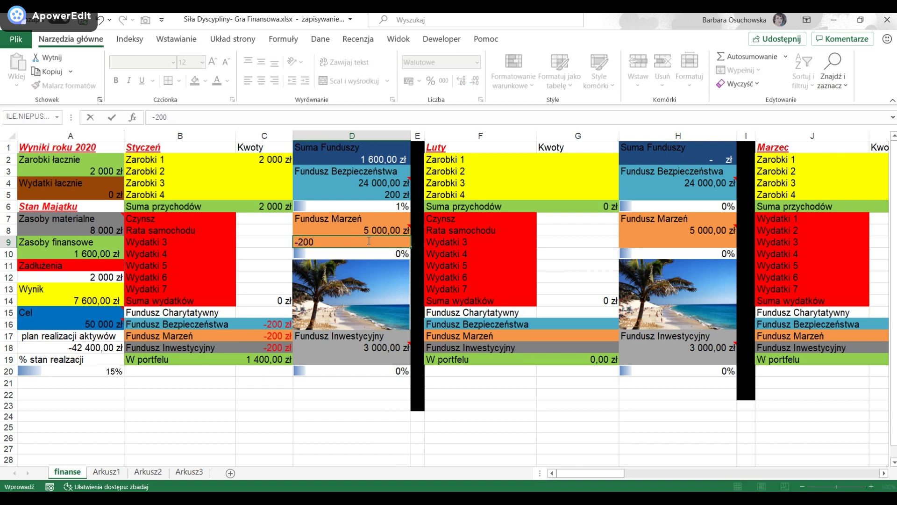
type(" zł")
key("Return")
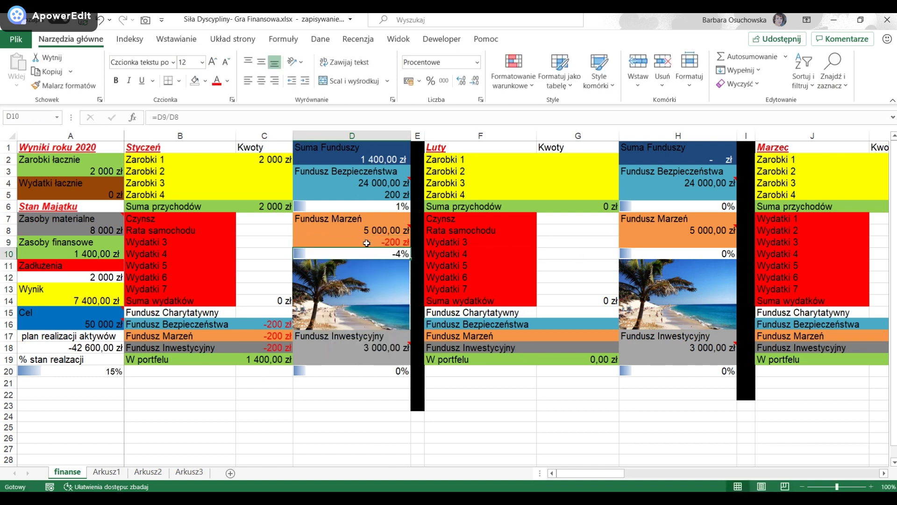
Correct the saved amount in January's Fundusz Marzeń block, D9, to 200 zł.
left_click(385, 243)
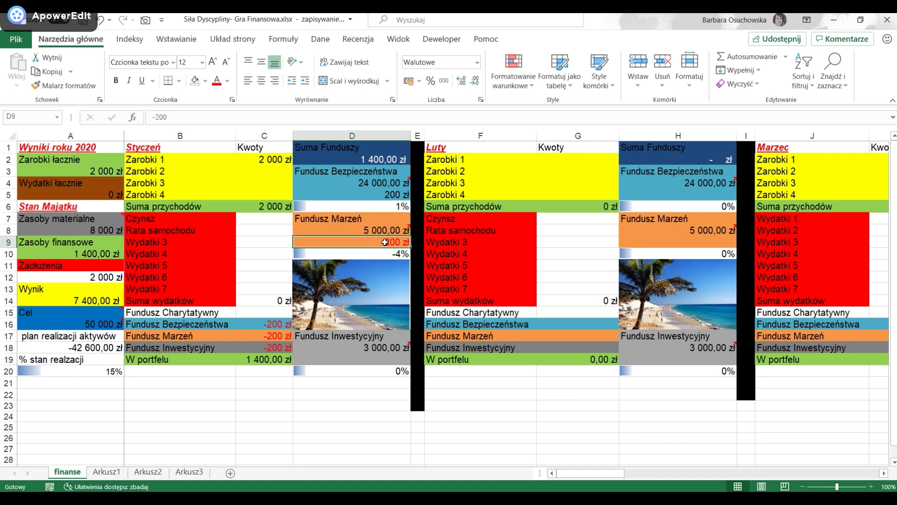
type("200")
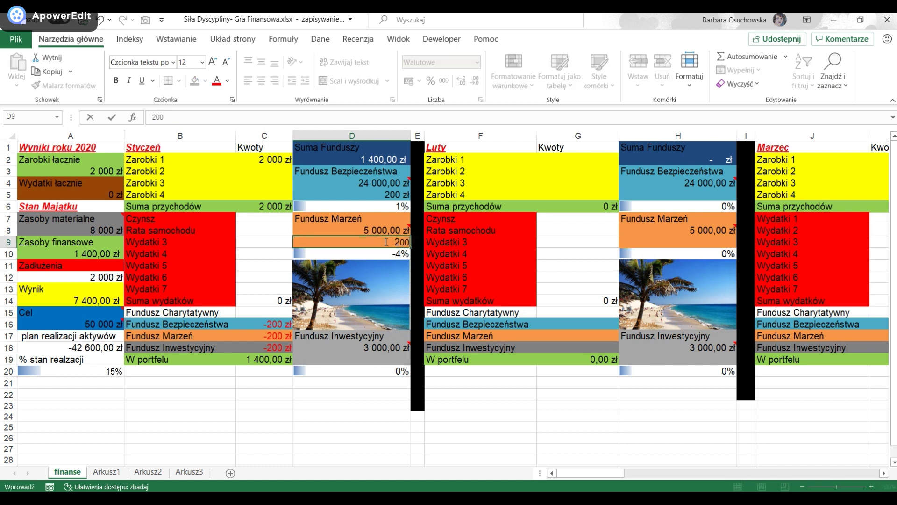
key("Return")
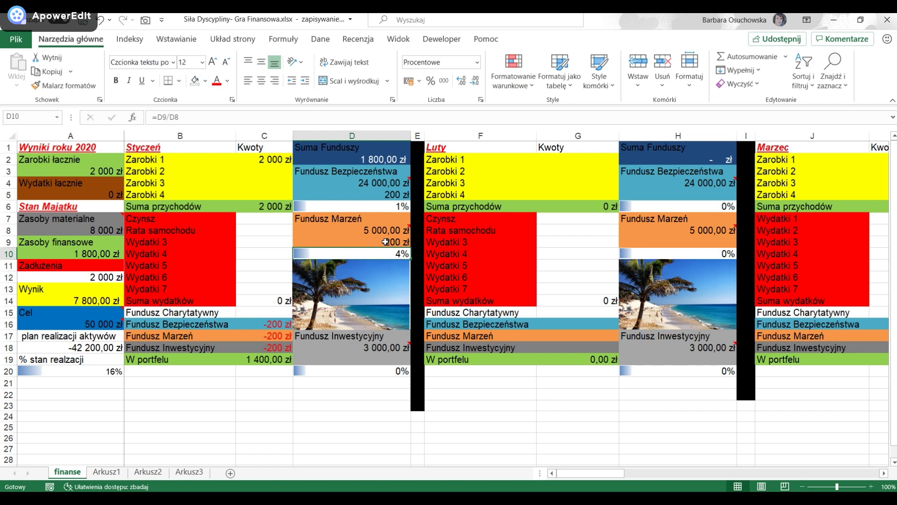
Record 200 zł as saved in January's Fundusz Inwestycyjny block, in D19 under its target amount.
left_click(376, 357)
type("2")
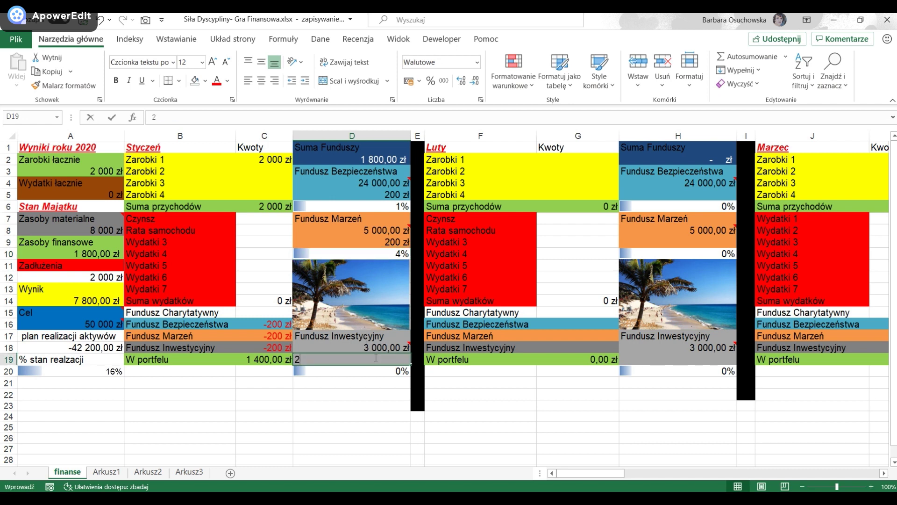
type("00")
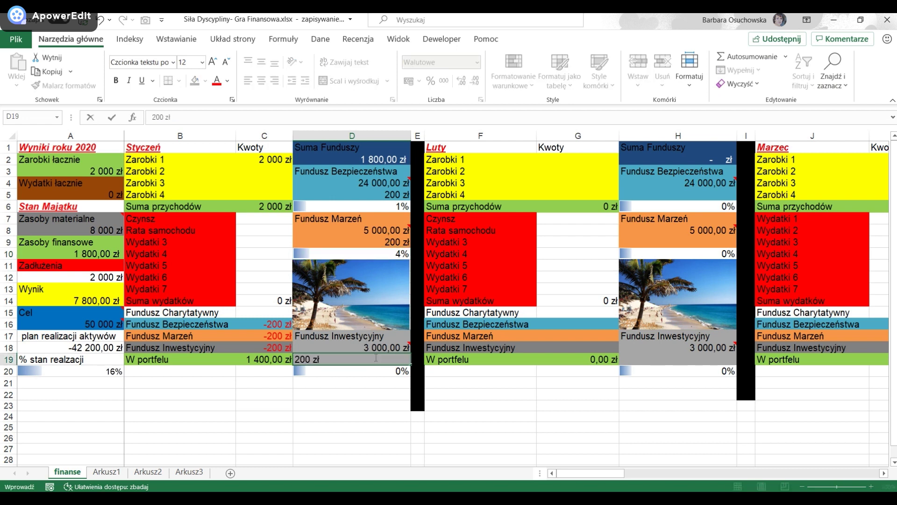
type(" zł")
key("Return")
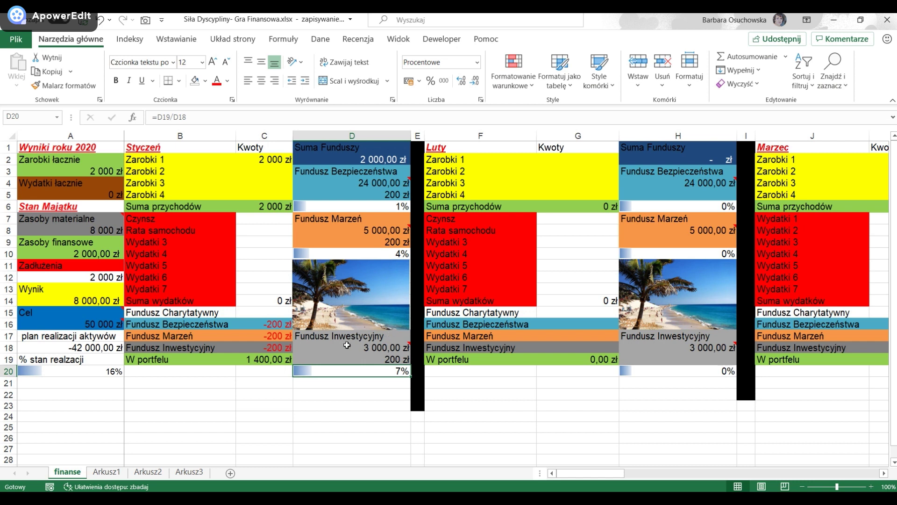
Enter -50 zł as January's Fundusz Charytatywny contribution in C15.
mouse_move(366, 349)
left_click(260, 311)
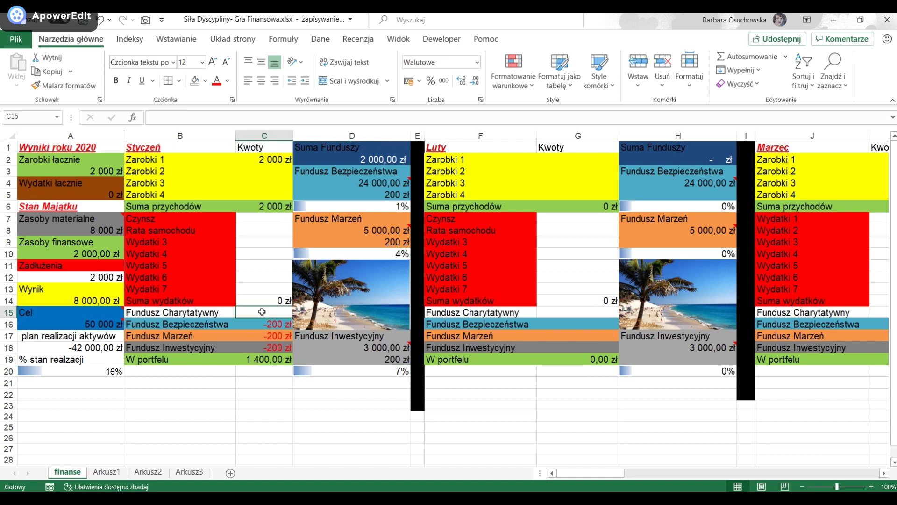
type("-50 zł")
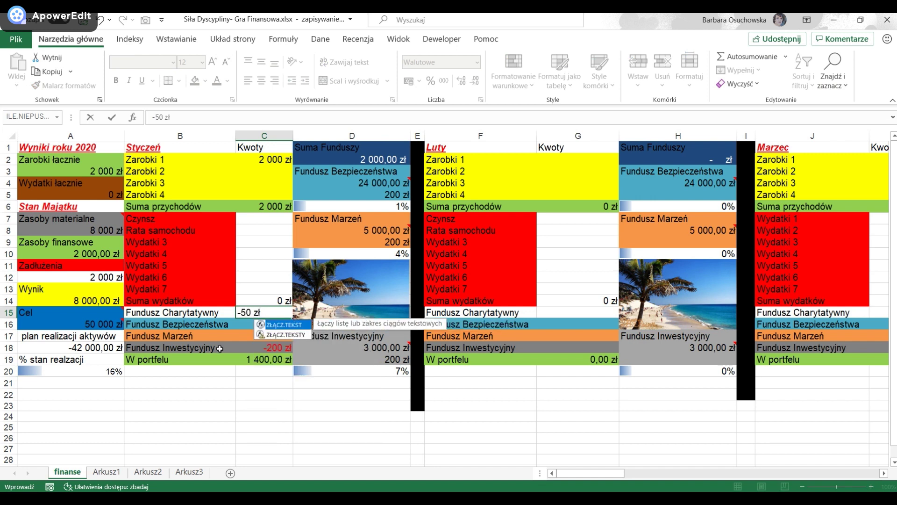
key("Return")
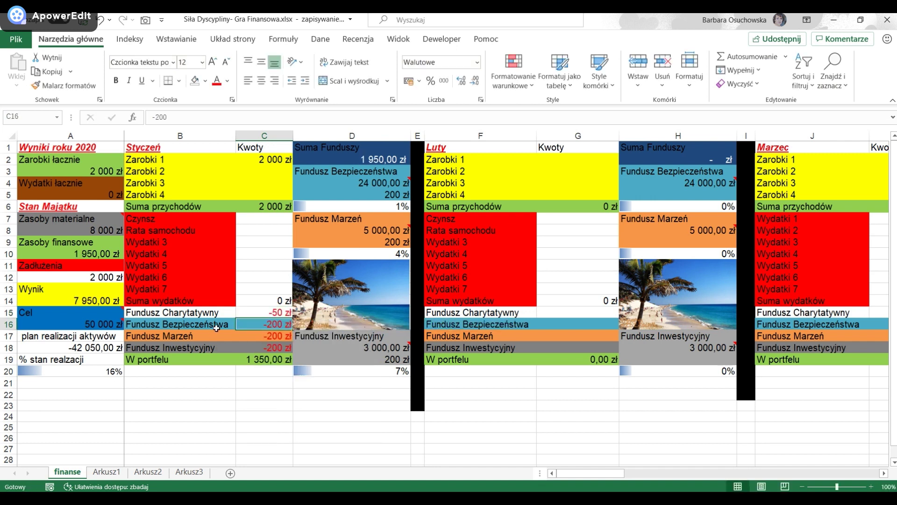
Enter January's expenses: -1150 zł for Czynsz in C7 and -200 zł for Rata samochodu in C8.
left_click(248, 218)
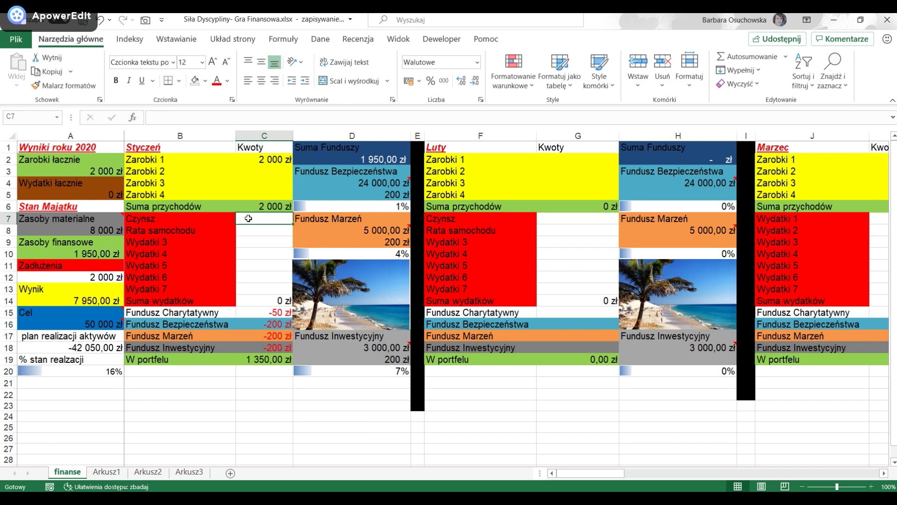
type("-1150 zł")
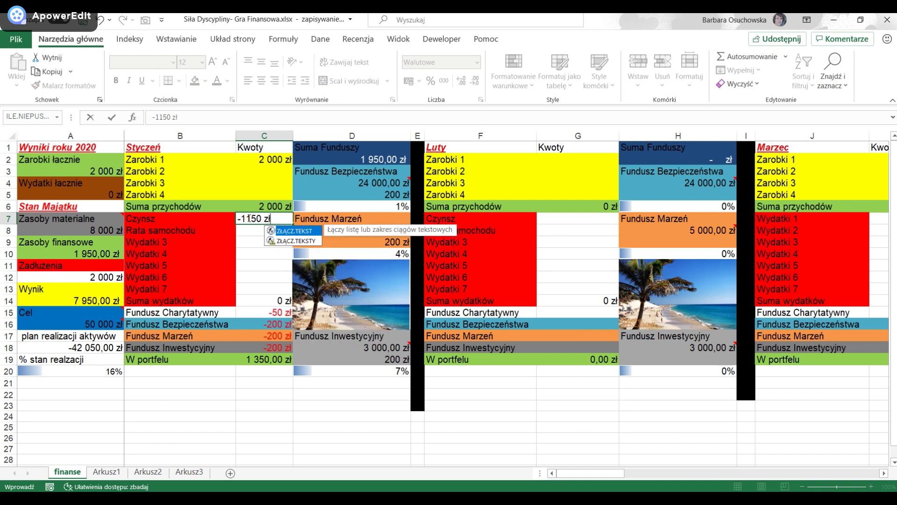
key("Return")
type("-200")
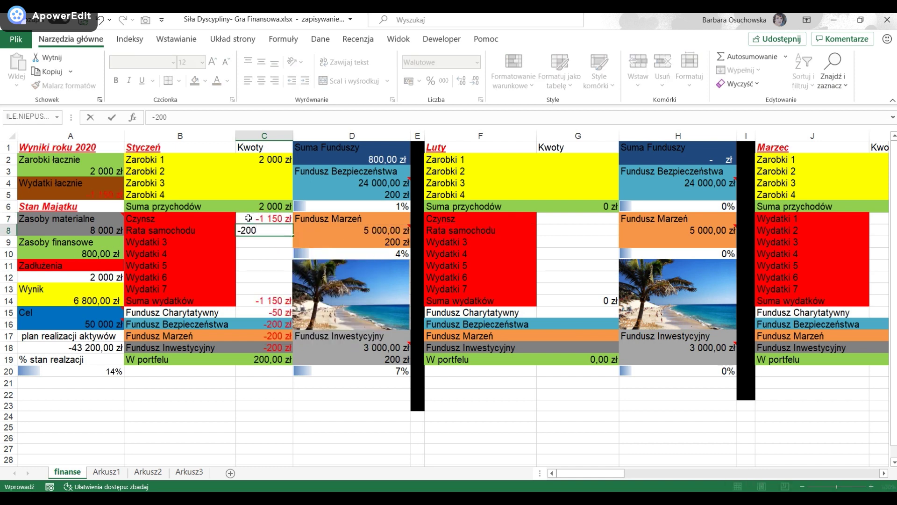
type(" zł")
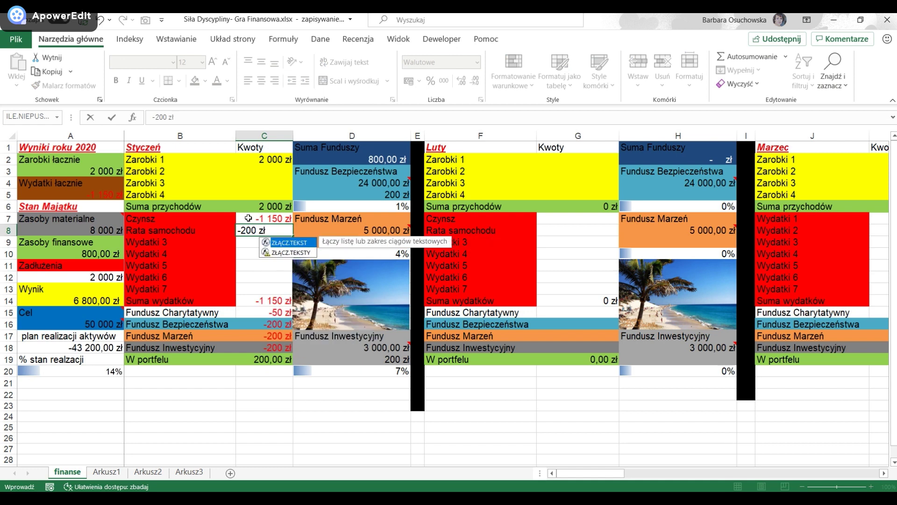
key("Return")
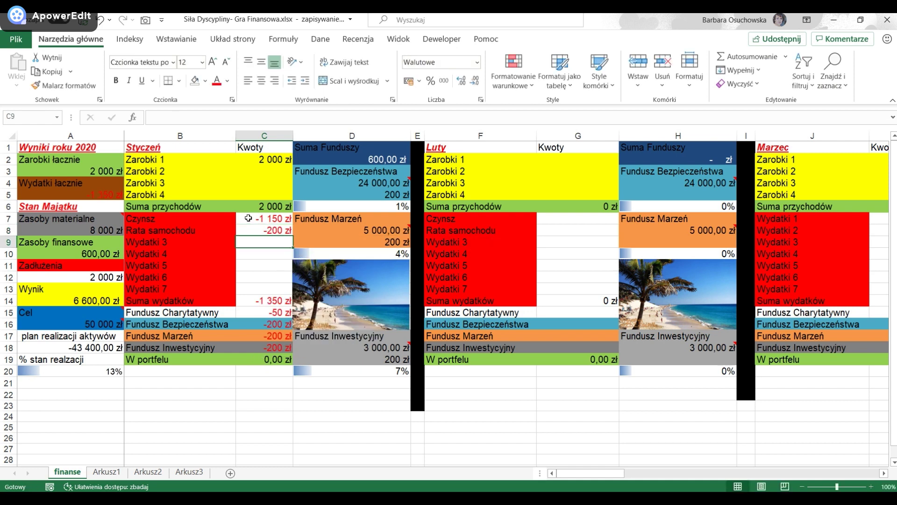
Set the Zadłużenia amount in A12 to 1800 zł.
left_click(101, 277)
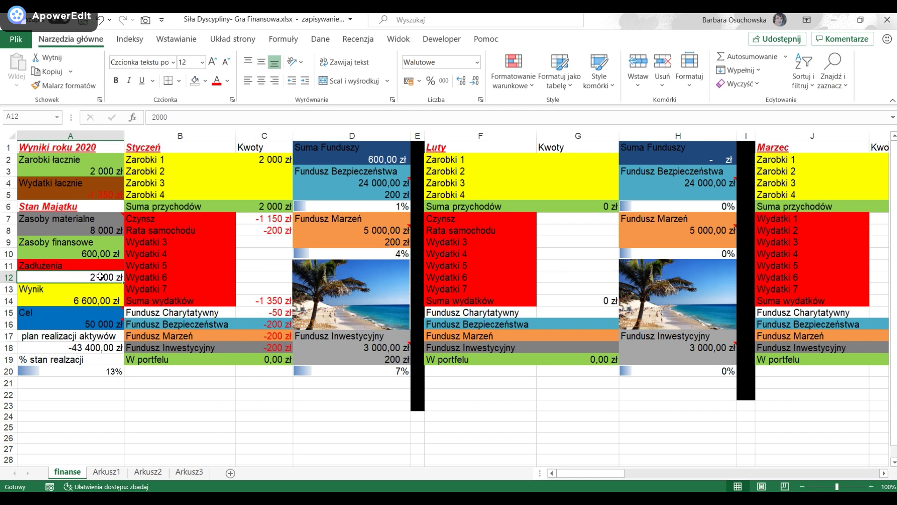
type("1800")
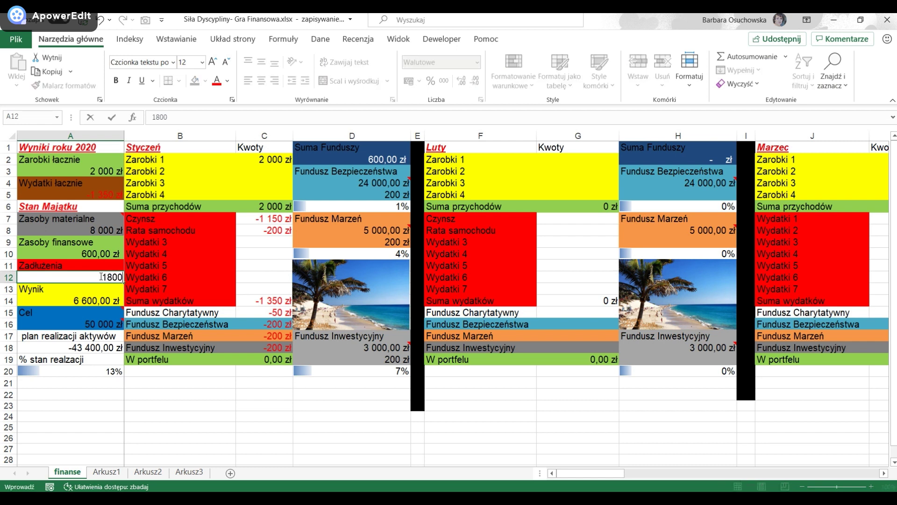
key("Return")
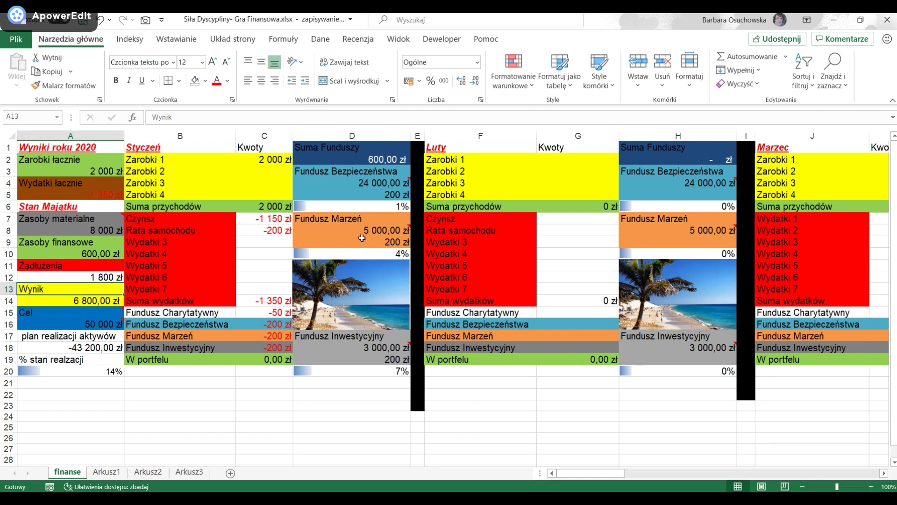
Copy January's fund column D1:D20 and paste it over February's fund column starting at H1.
mouse_move(350, 232)
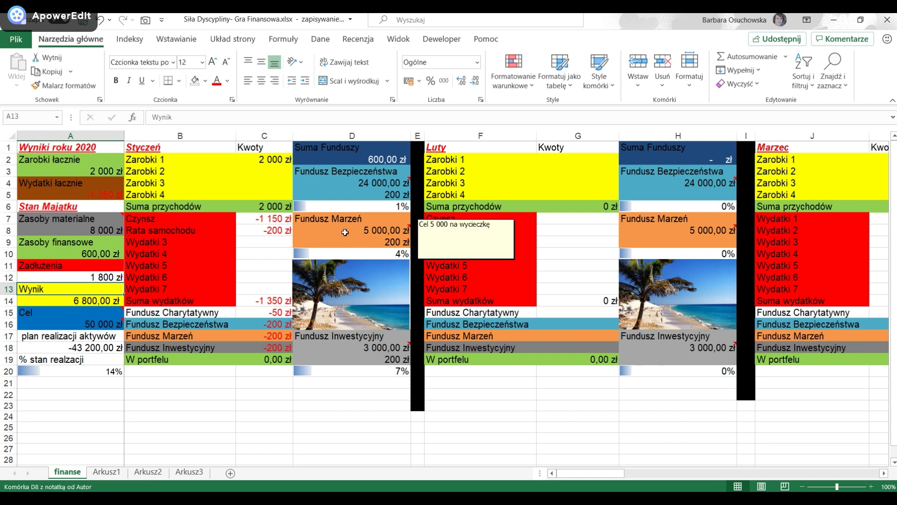
left_click_drag(301, 149, 319, 370)
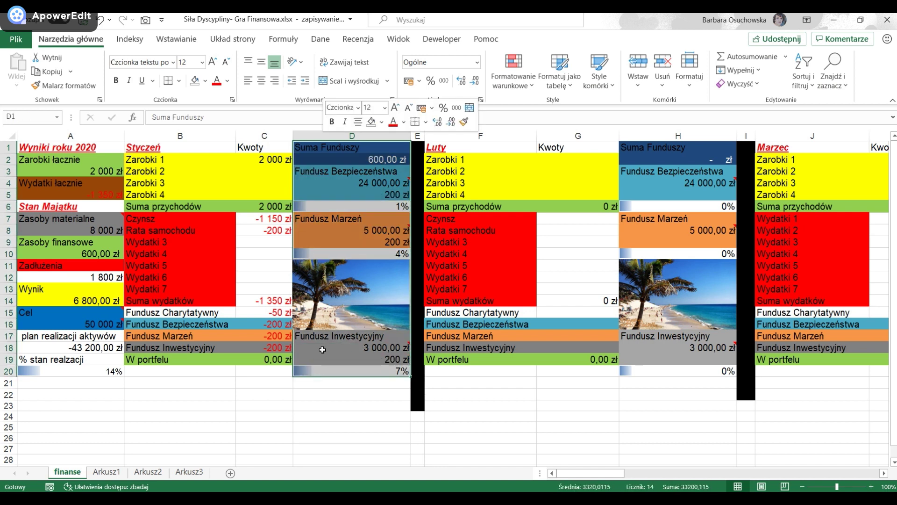
right_click(322, 349)
left_click(355, 167)
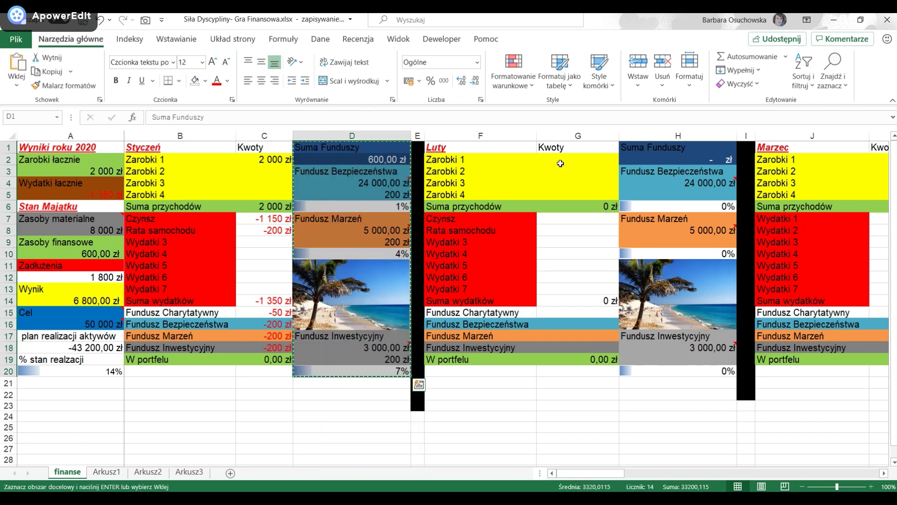
left_click(635, 149)
right_click(635, 149)
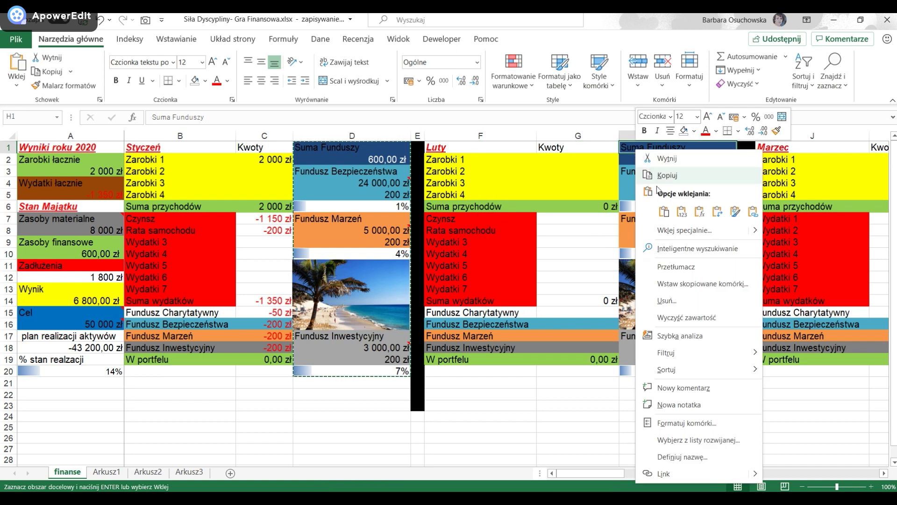
left_click(664, 211)
left_click(609, 392)
left_click(643, 304)
key("ctrl+z")
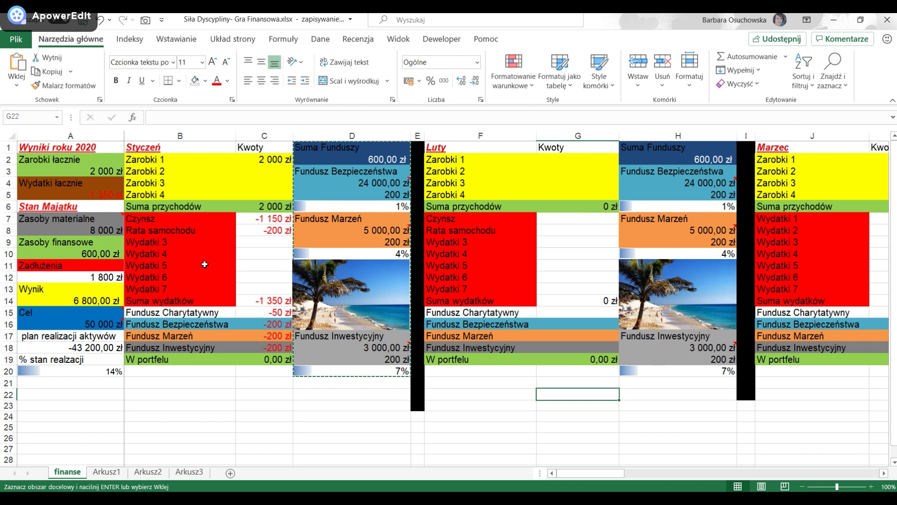
Link Zasoby finansowe in A10 to February's Suma Funduszy with the formula =H2.
left_click(71, 254)
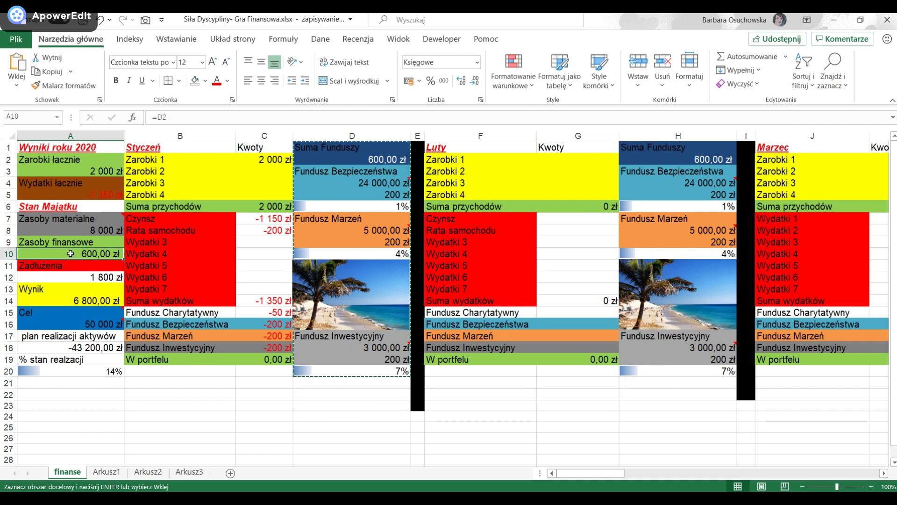
type("=")
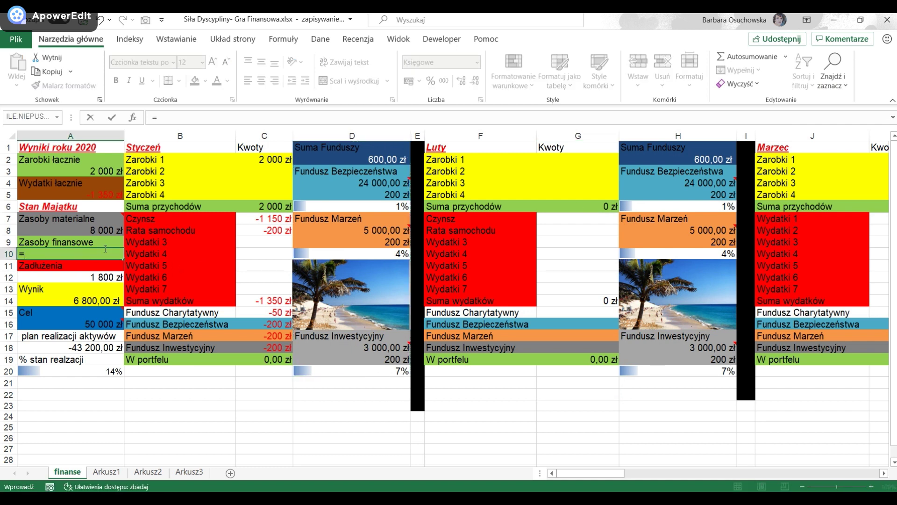
left_click(654, 160)
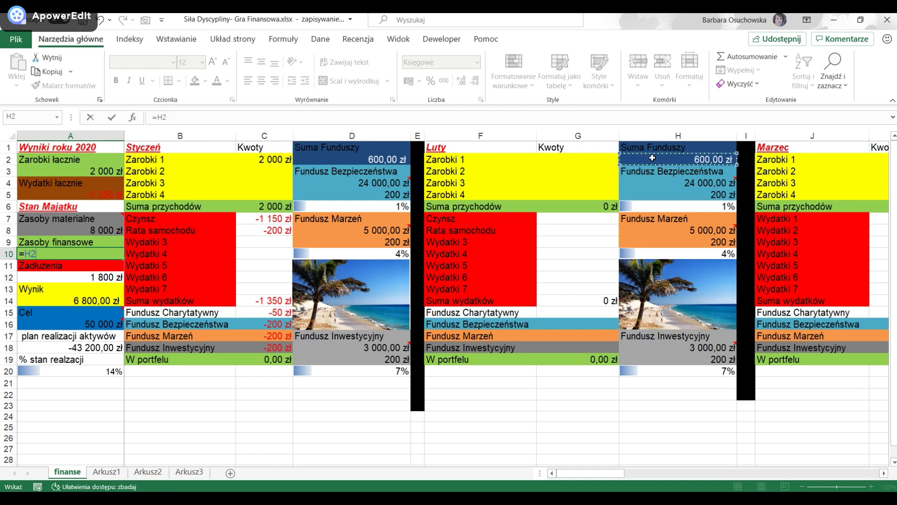
key("Return")
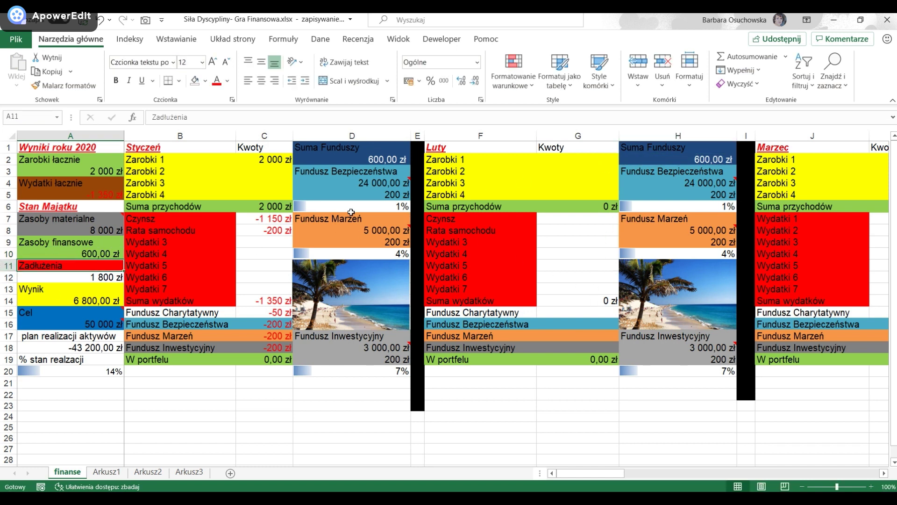
Enter 2000 zł as February's Zarobki 1 income in G2.
left_click(589, 245)
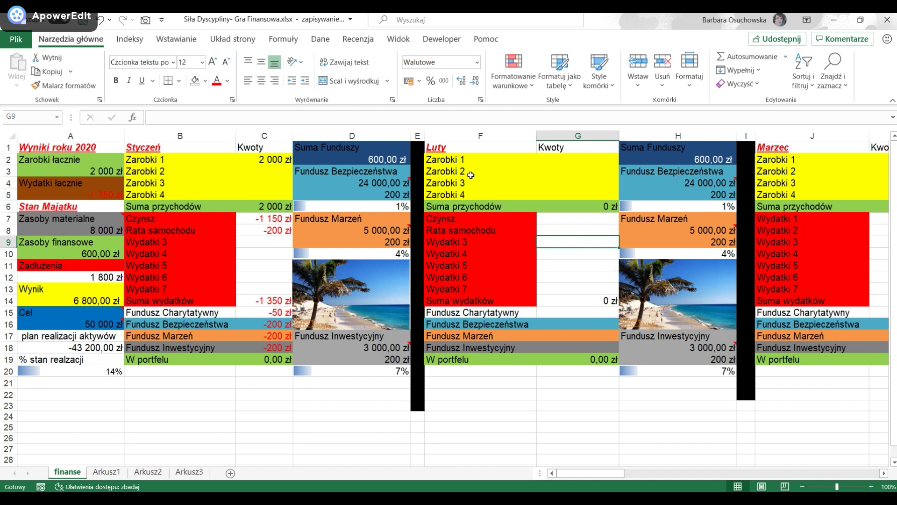
left_click(565, 163)
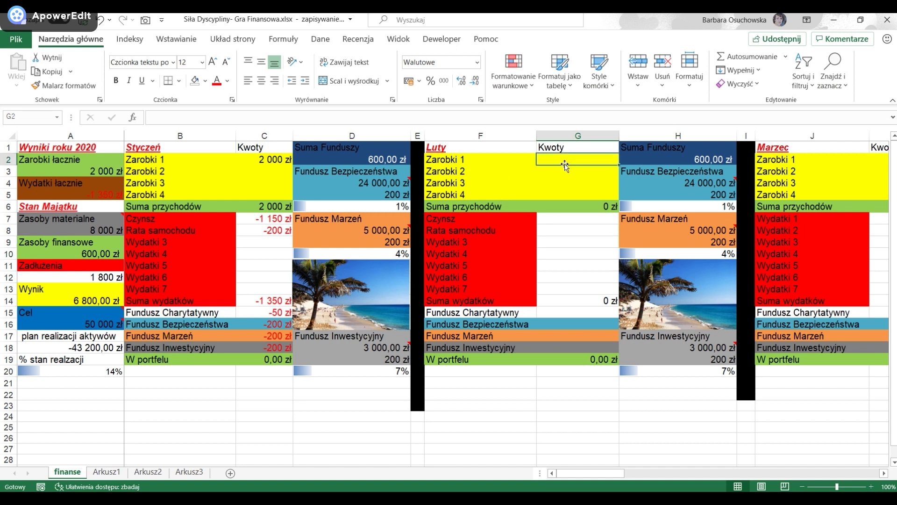
type("2000")
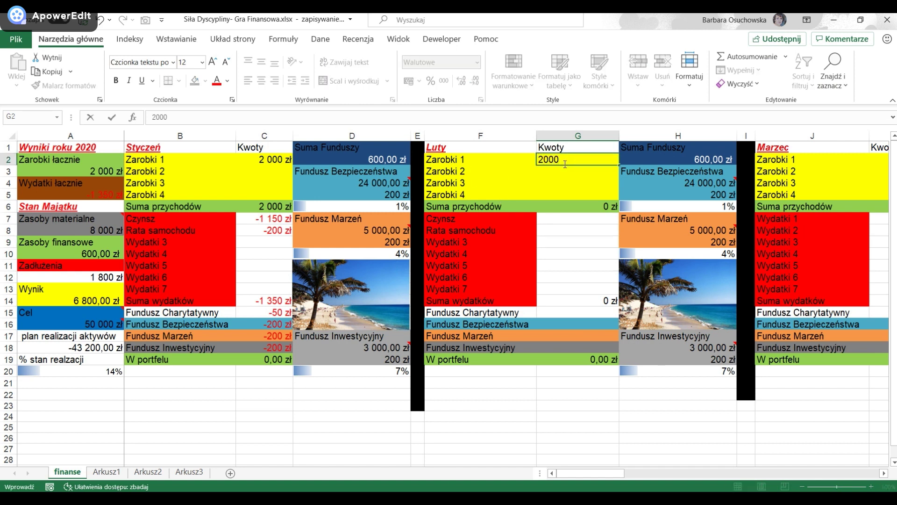
key("Return")
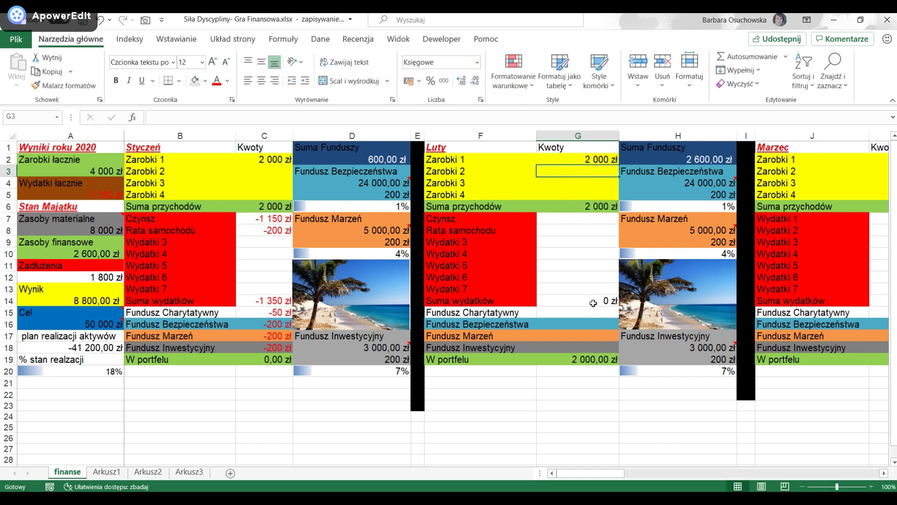
Enter -200 zł each for February's Fundusz Bezpieczeństwa and Fundusz Marzeń contributions in G16 and G17.
left_click(591, 322)
type("-")
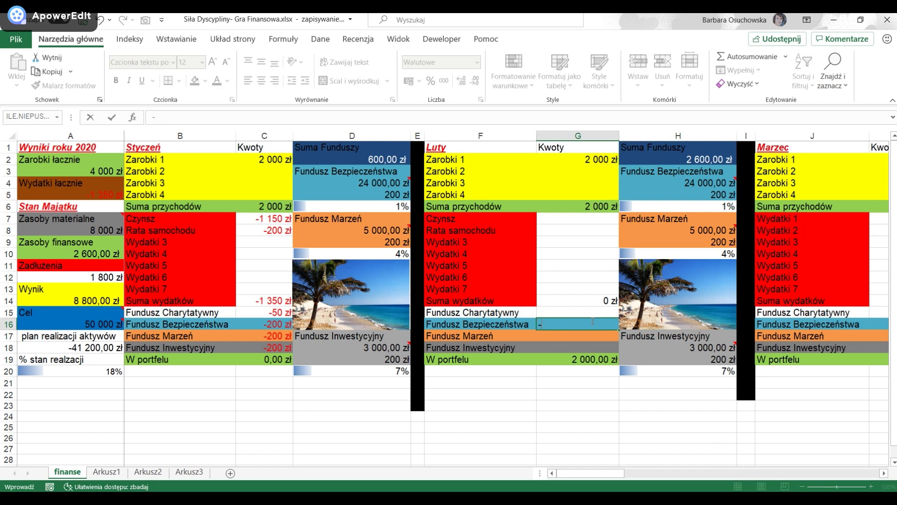
type("200 zł")
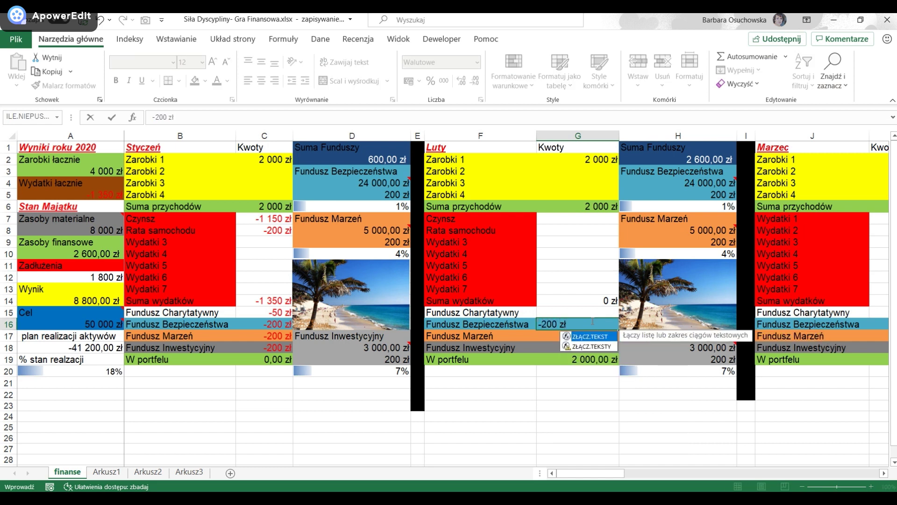
key("Return")
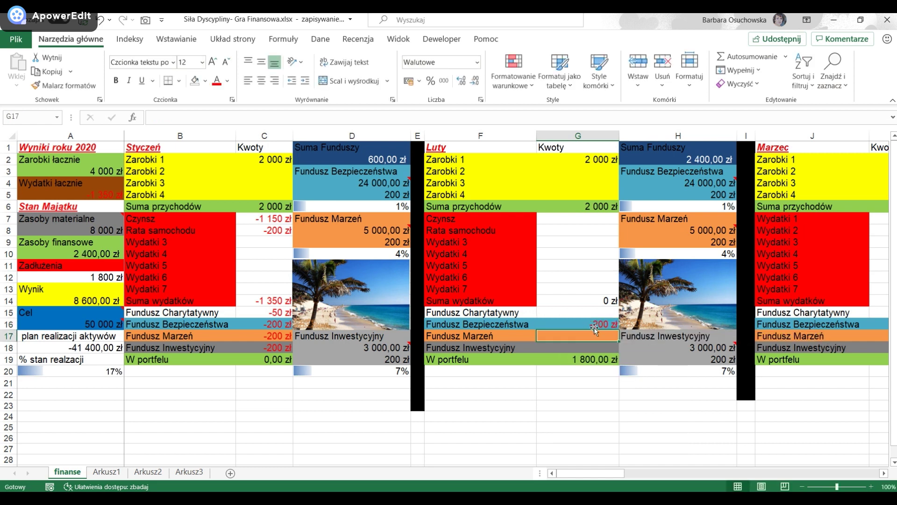
type("-200")
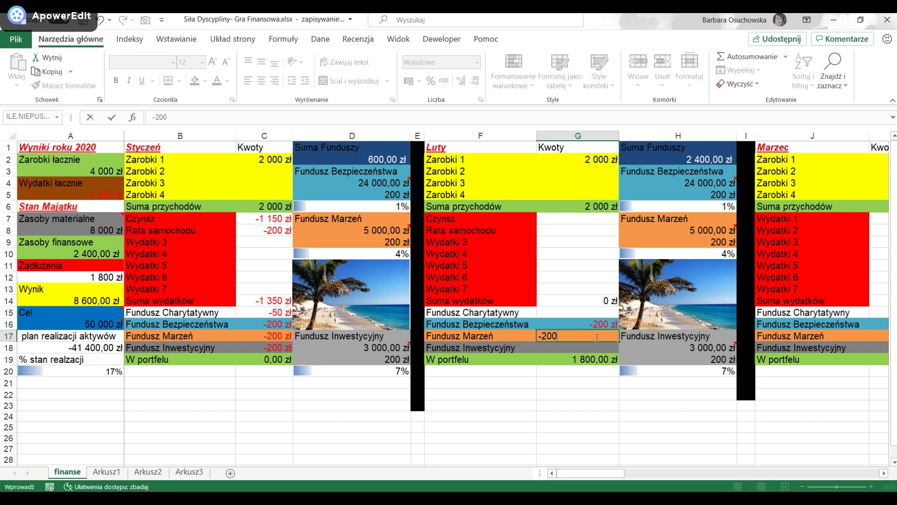
type(" zł")
key("Return")
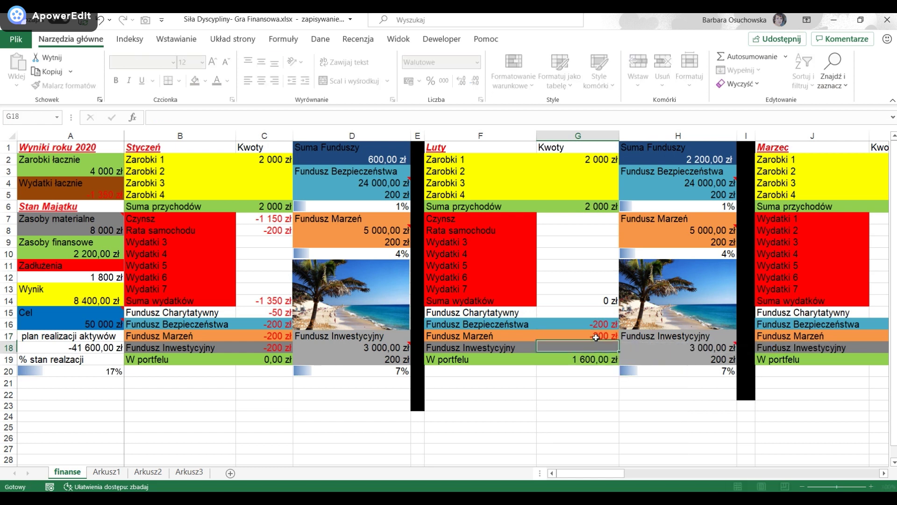
Enter -200 zł for February's Fundusz Inwestycyjny contribution in G18 and set February's Fundusz Bezpieczeństwa saved amount in H5 to 400 zł.
type("-200 zł")
key("Return")
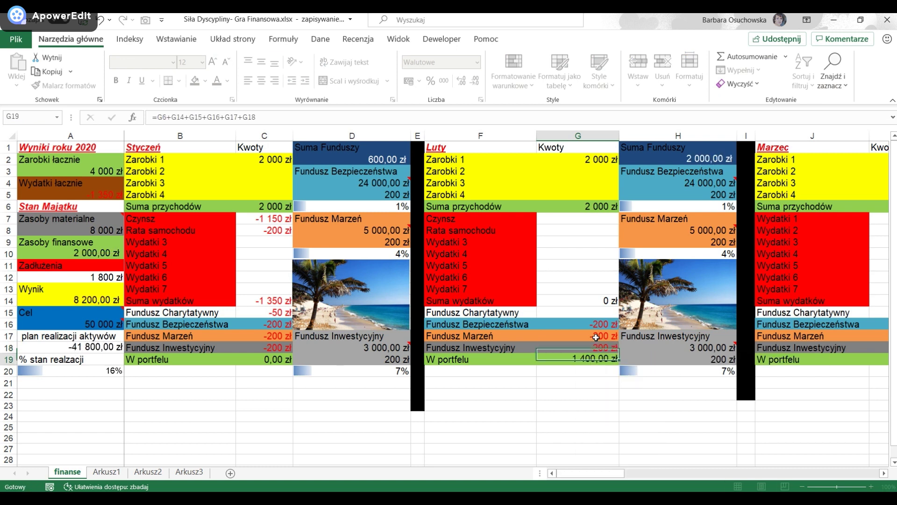
left_click(710, 195)
double_click(710, 196)
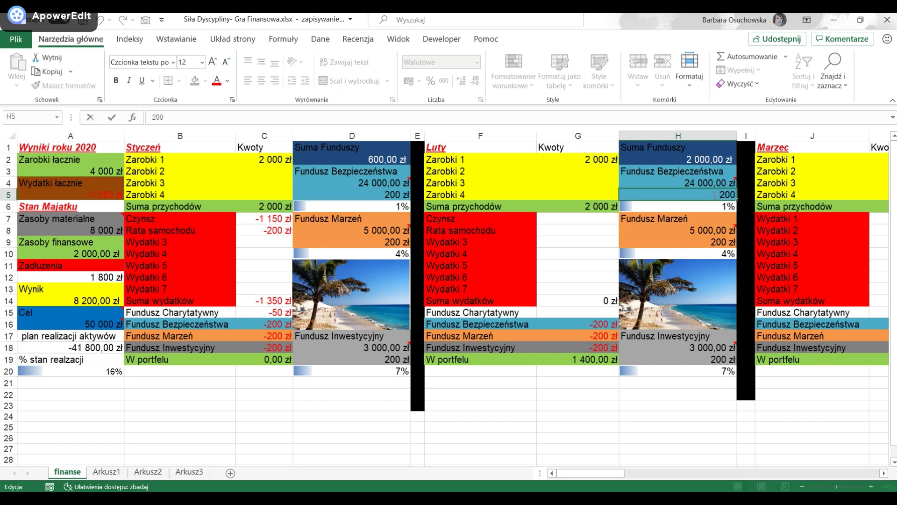
key("Delete")
key("Return")
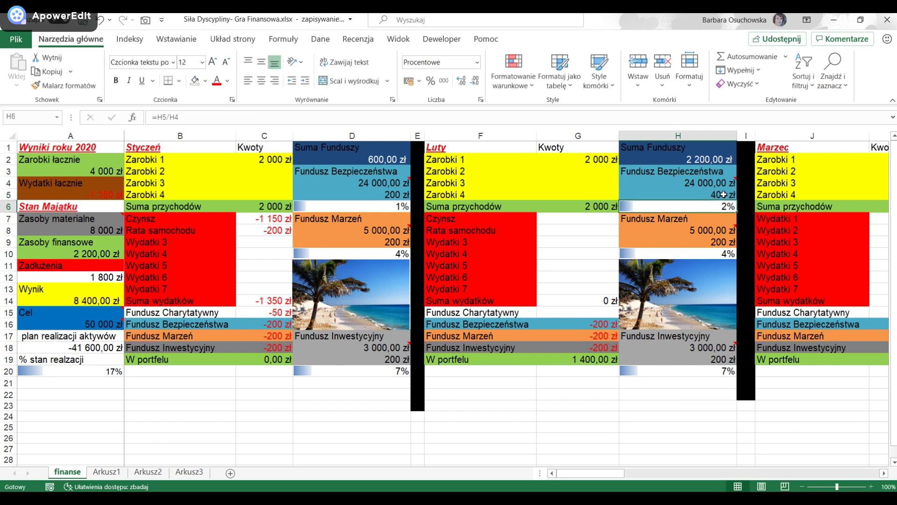
Set February's saved amounts for Fundusz Marzeń in H9 and Fundusz Inwestycyjny in H19 to 400 zł each.
left_click(714, 243)
double_click(714, 243)
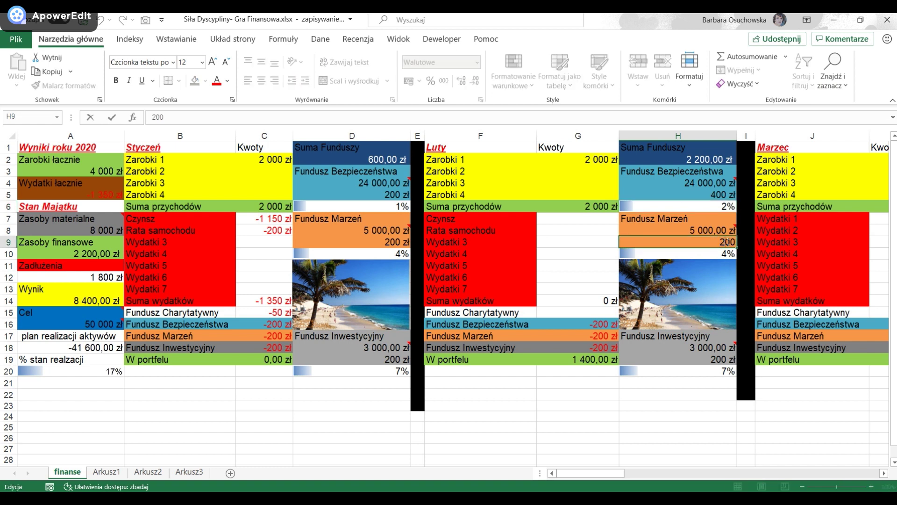
key("Delete")
type("400 zł")
key("Return")
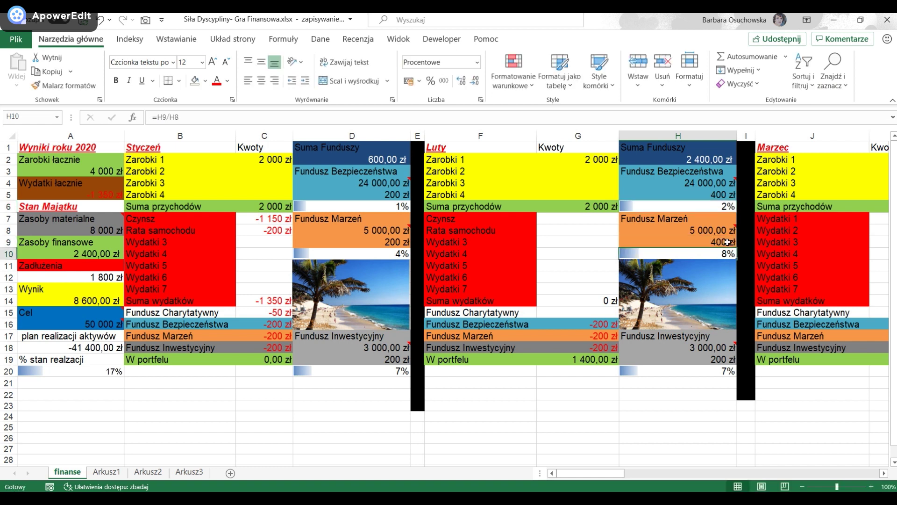
left_click(716, 359)
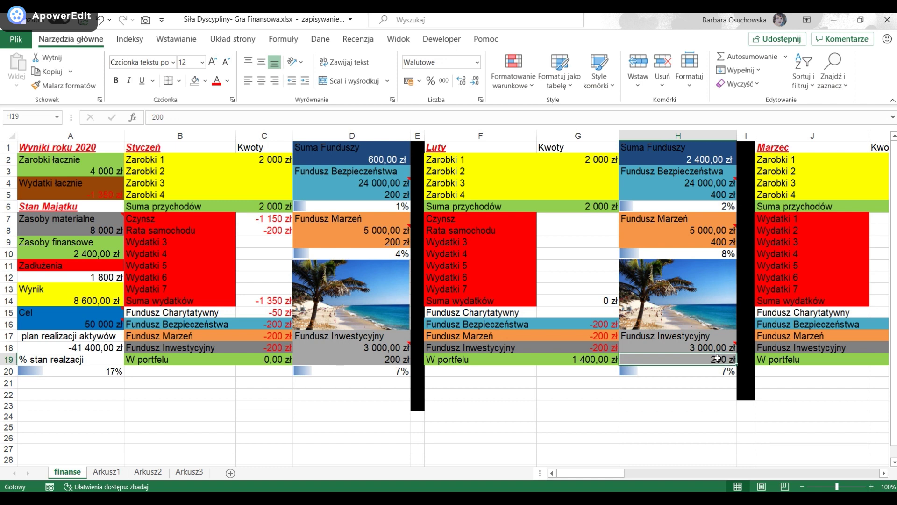
double_click(718, 359)
key("BackSpace")
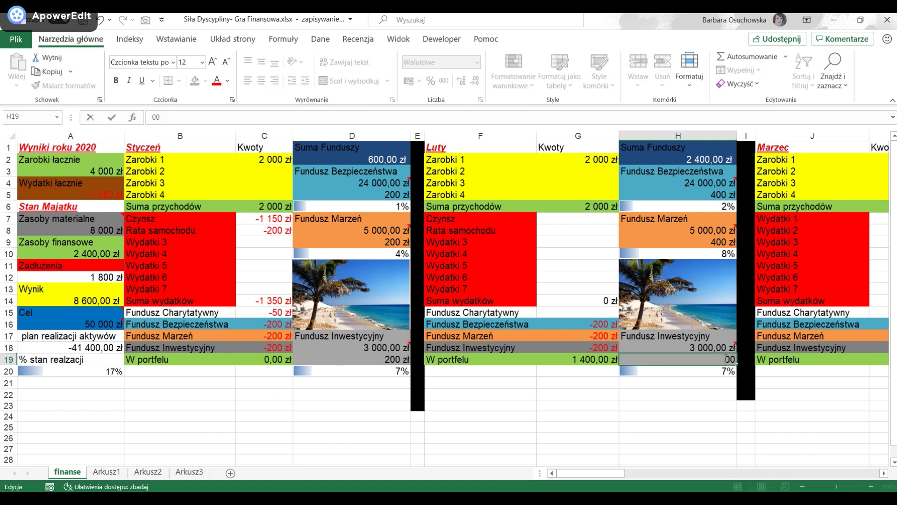
type("4")
key("Return")
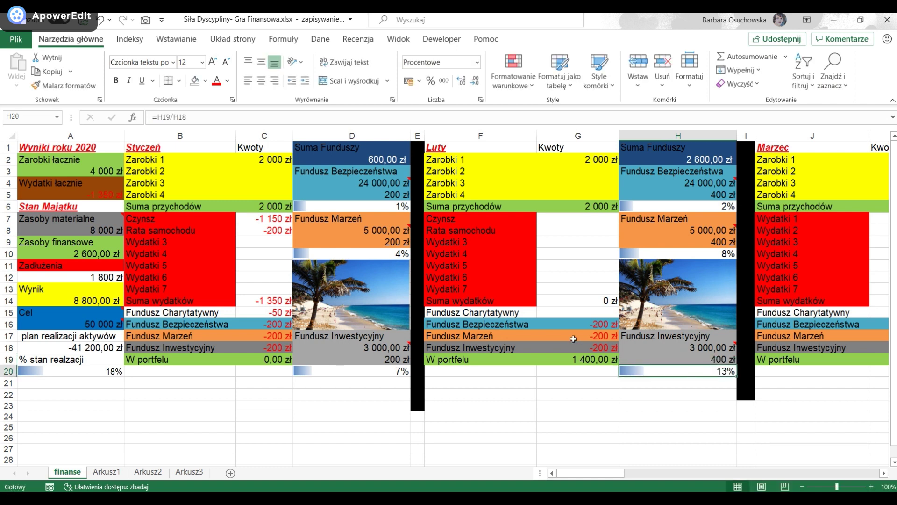
Enter -50 zł as February's Fundusz Charytatywny contribution in G15.
left_click(573, 315)
type("-50 zł")
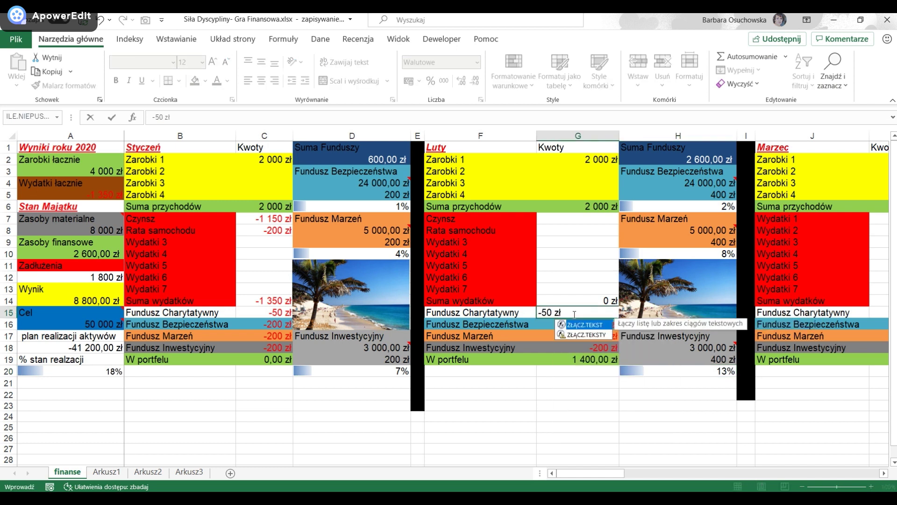
key("Return")
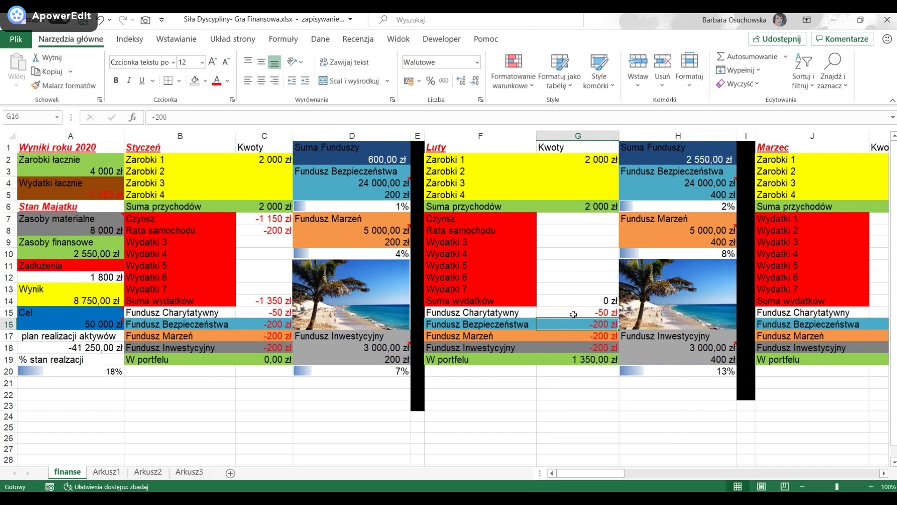
Enter -200 zł for February's Rata samochodu in G8 and set the Zadłużenia amount in A12 to 1600 zł.
left_click(568, 233)
type("-200 zł")
key("Return")
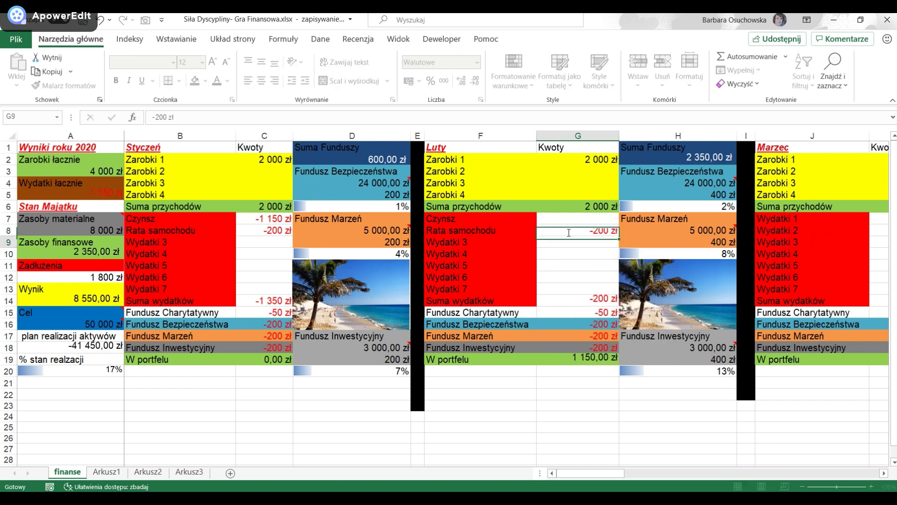
left_click(103, 279)
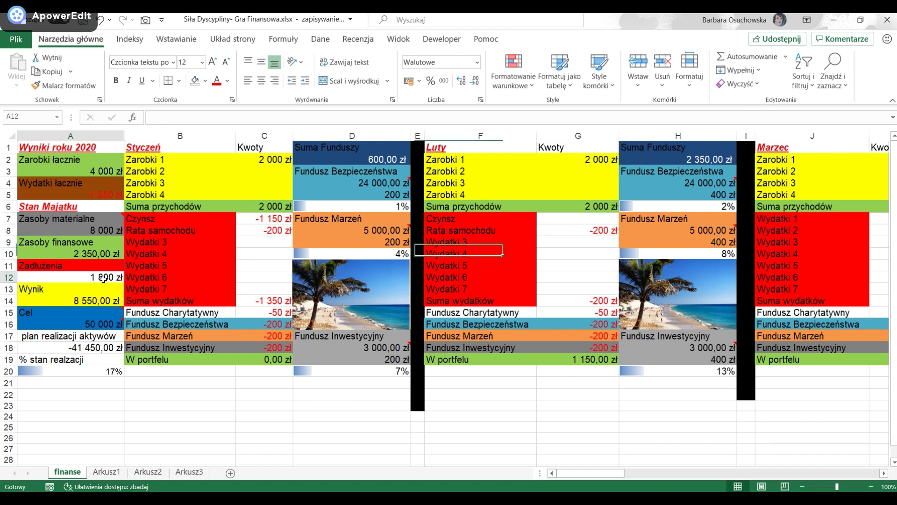
type("1600 zł")
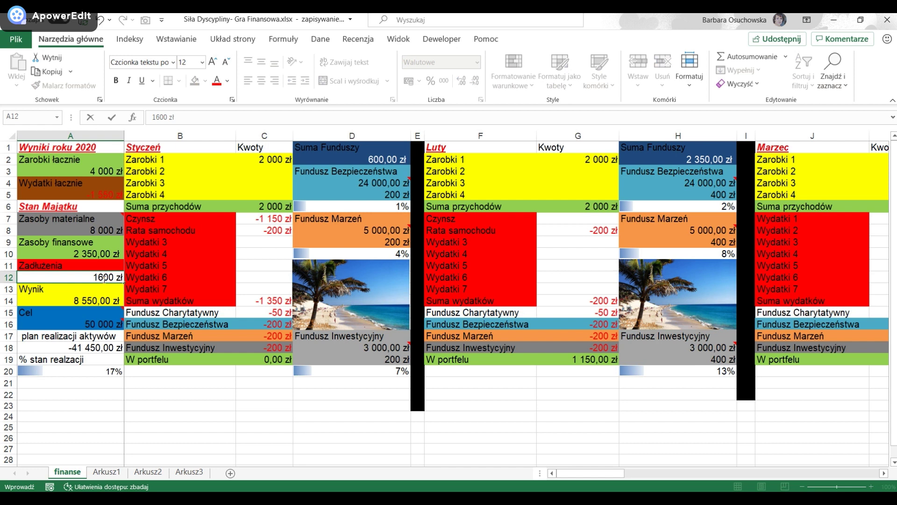
key("Return")
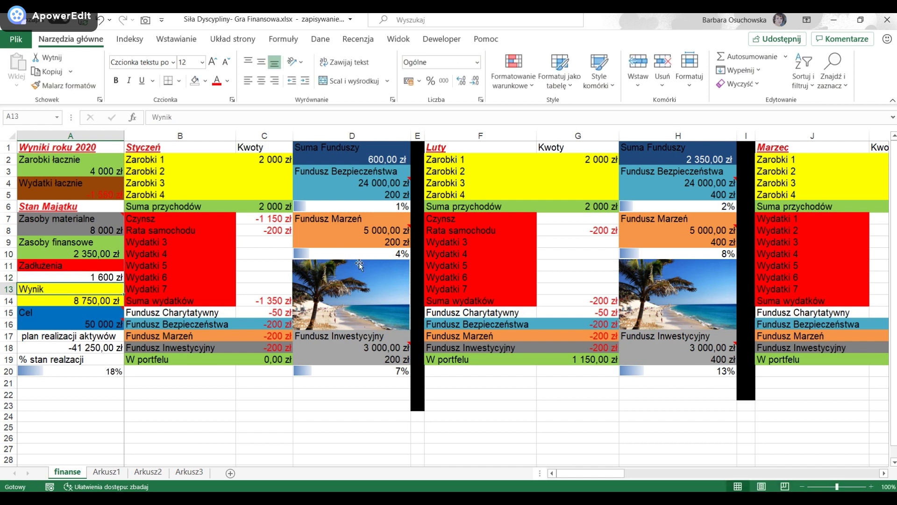
Enter -1150 zł as February's Czynsz expense in G7.
left_click(576, 224)
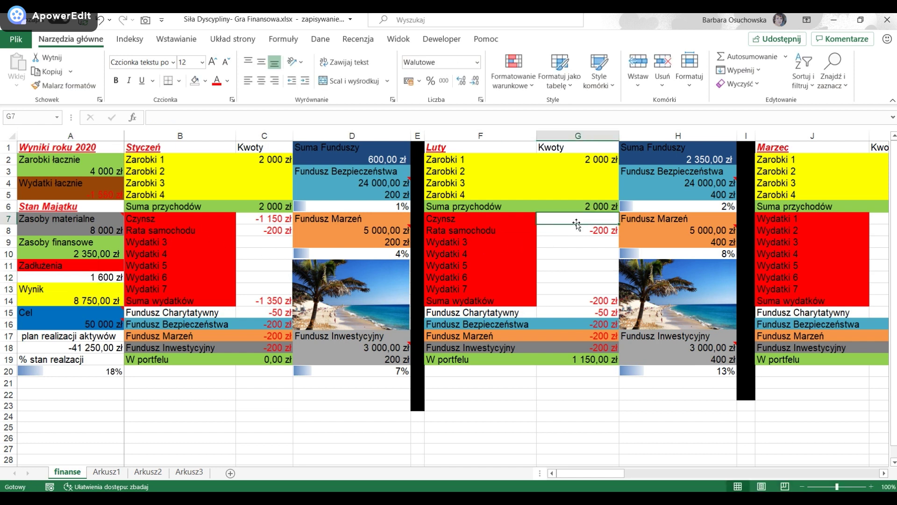
type("-11")
type("0 zł")
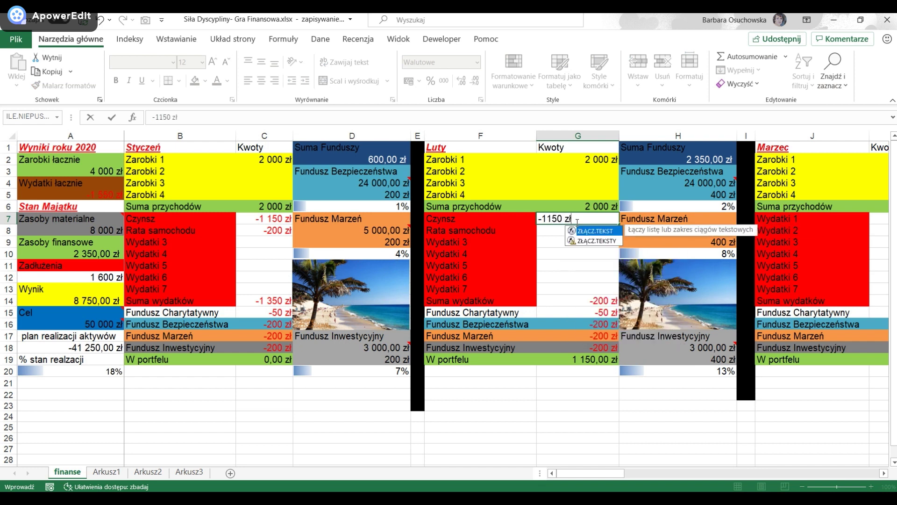
key("Return")
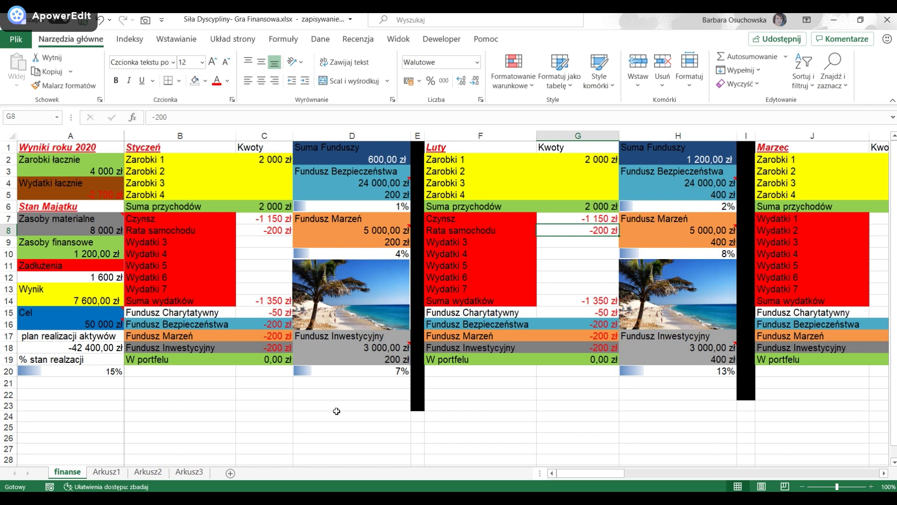
left_click(501, 418)
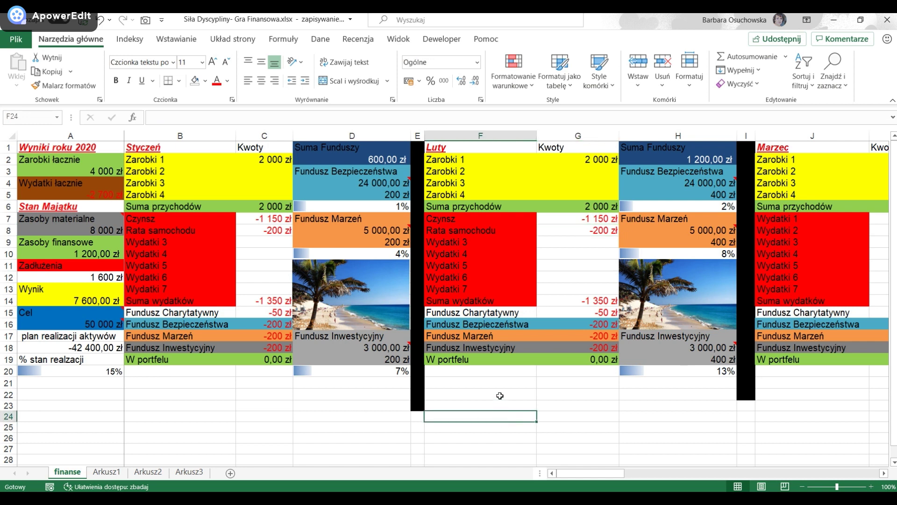
left_click(499, 395)
left_click(495, 384)
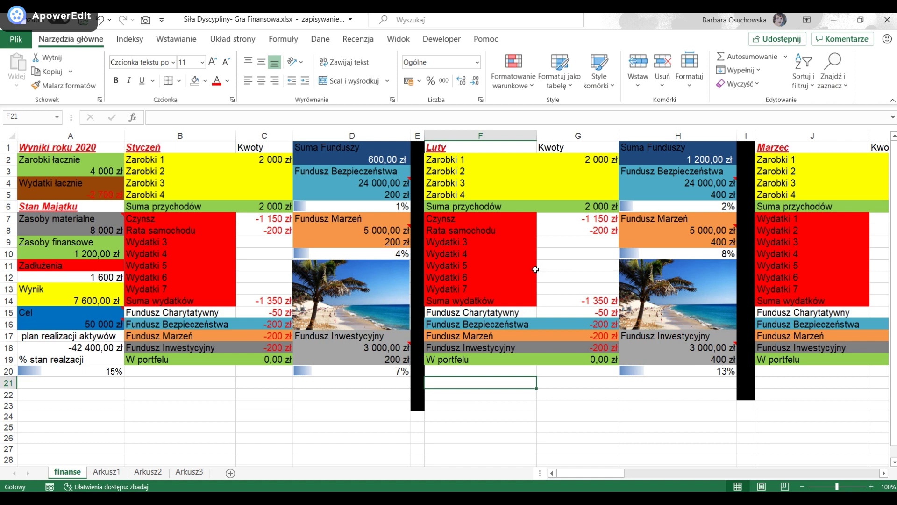
left_click(575, 241)
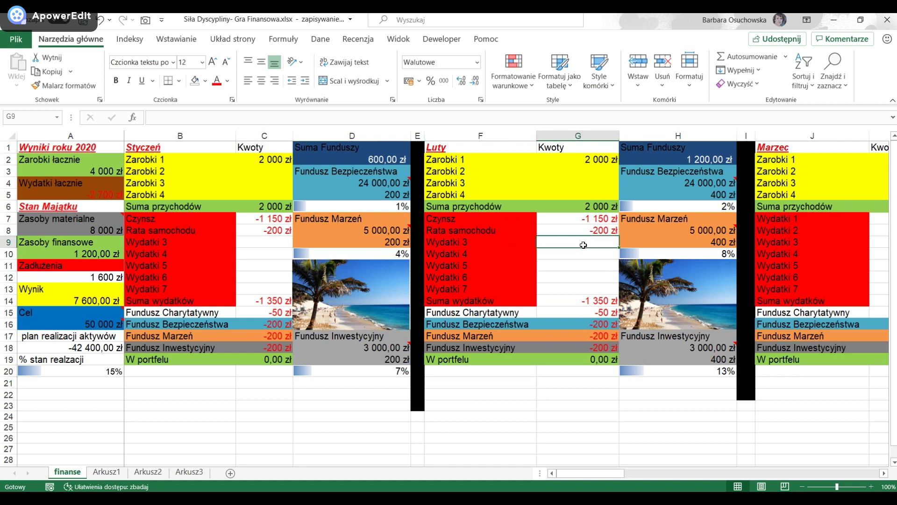
left_click(588, 259)
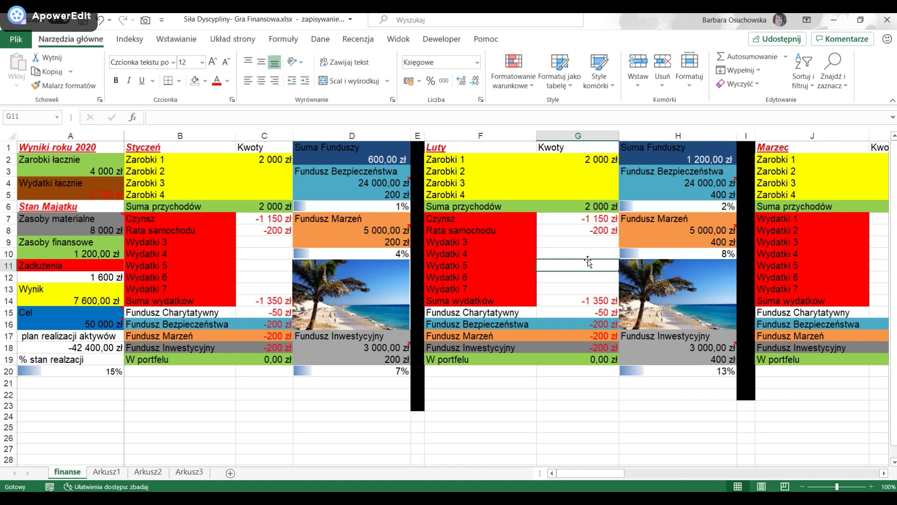
left_click(587, 255)
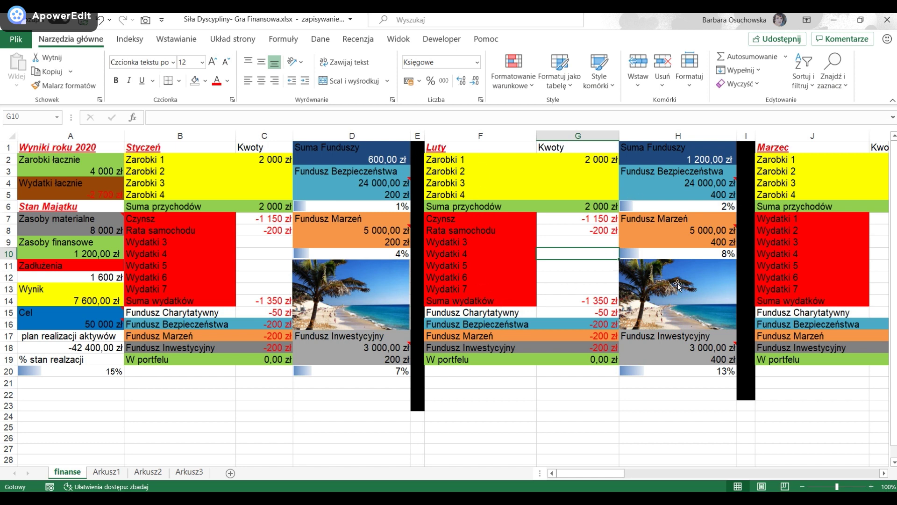
left_click(593, 243)
left_click(595, 253)
left_click(585, 242)
left_click(589, 253)
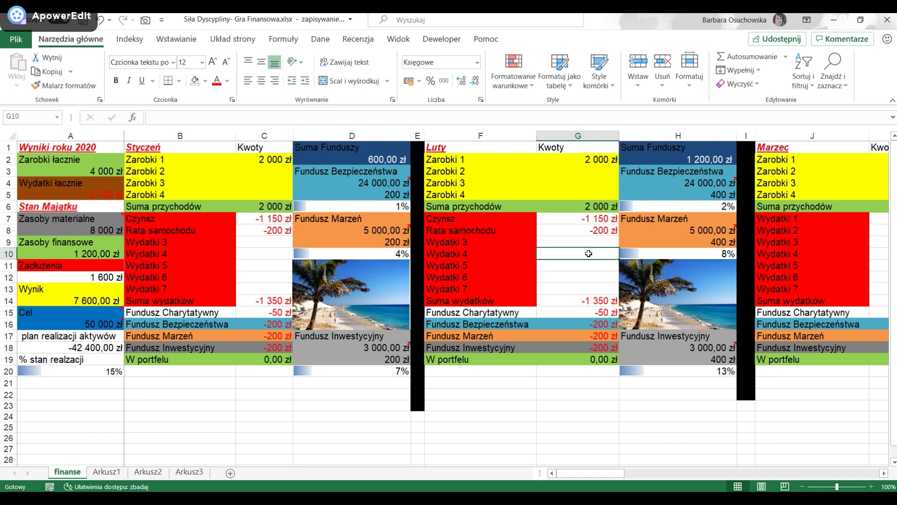